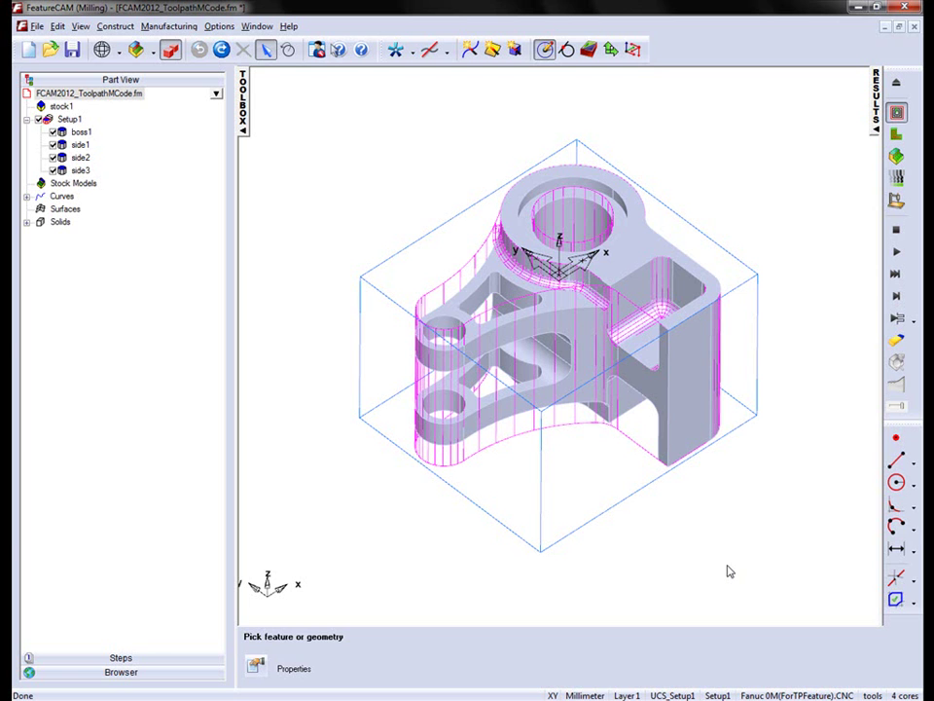
Orbit the bell crank part to another angle, then back to an isometric view.
middle_click_drag(496, 473, 405, 574)
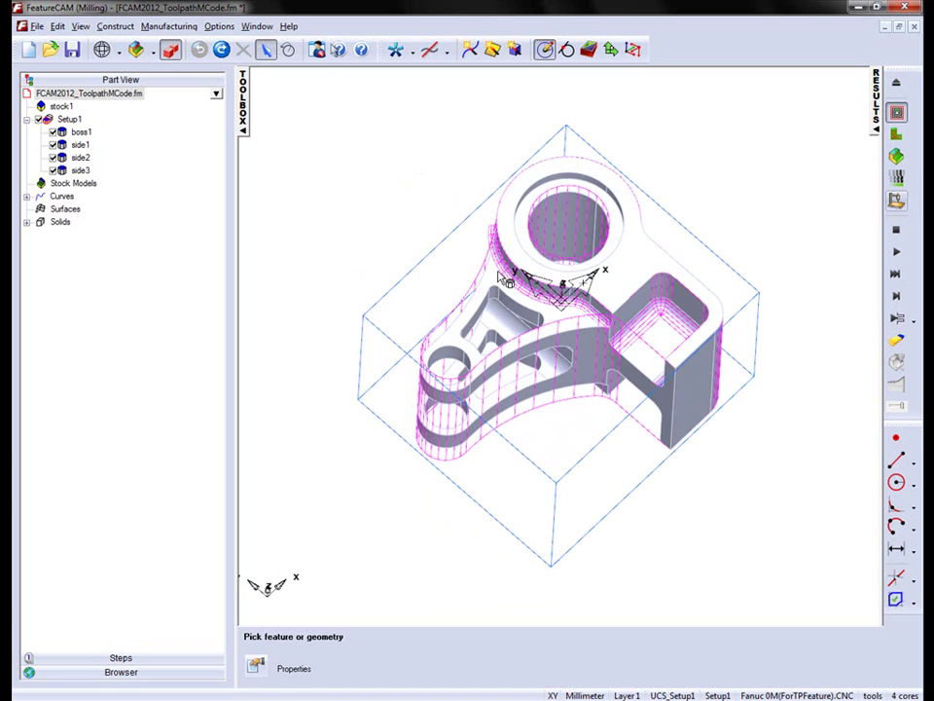
middle_click_drag(375, 200, 532, 200)
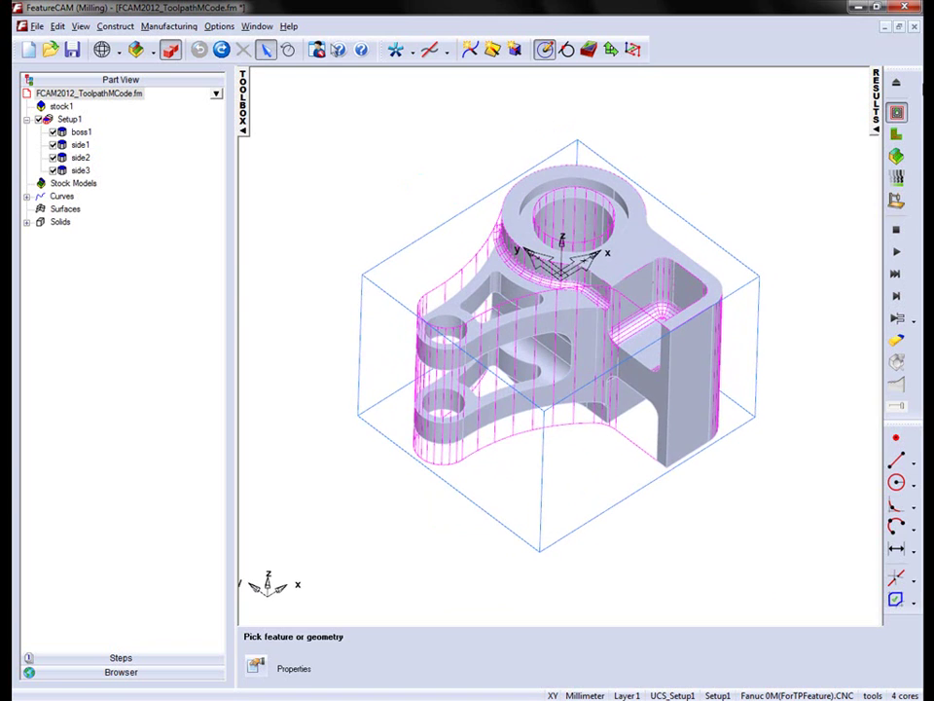
Run the toolpath simulation while orbiting to look down on the part.
left_click(896, 251)
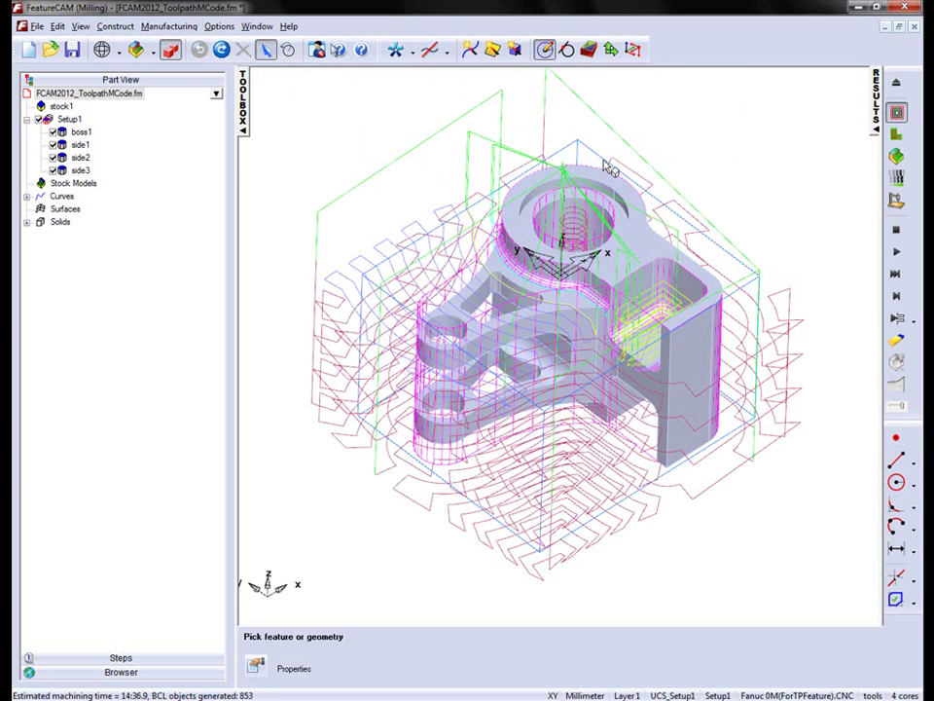
middle_click_drag(610, 163, 525, 209)
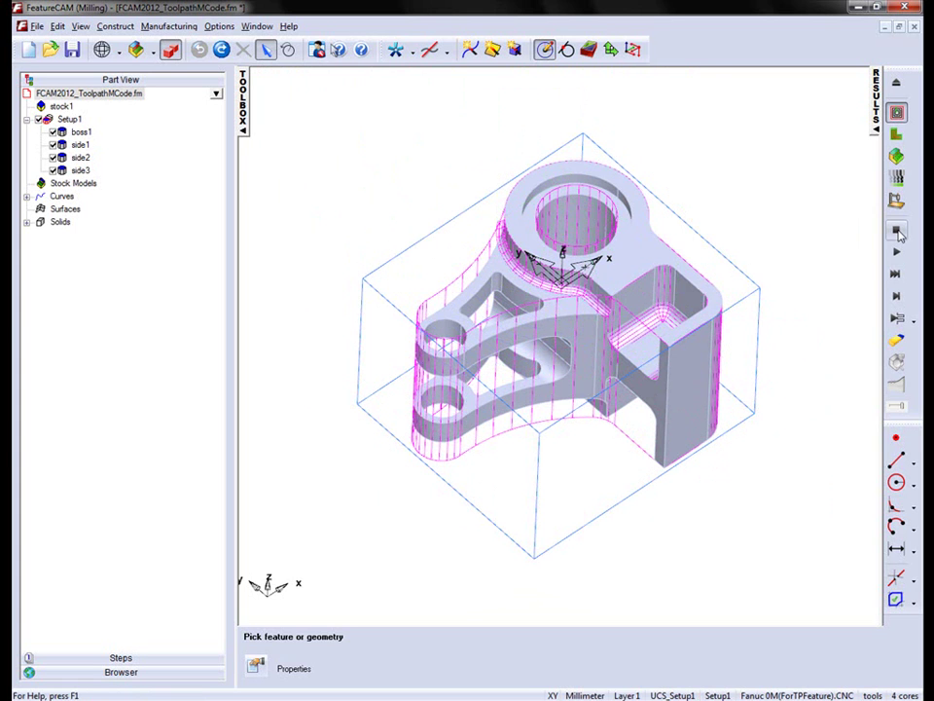
Create toolpath feature toolpath1 from side1's rough pass 1 in the Op List, confirming Yes.
left_click(873, 115)
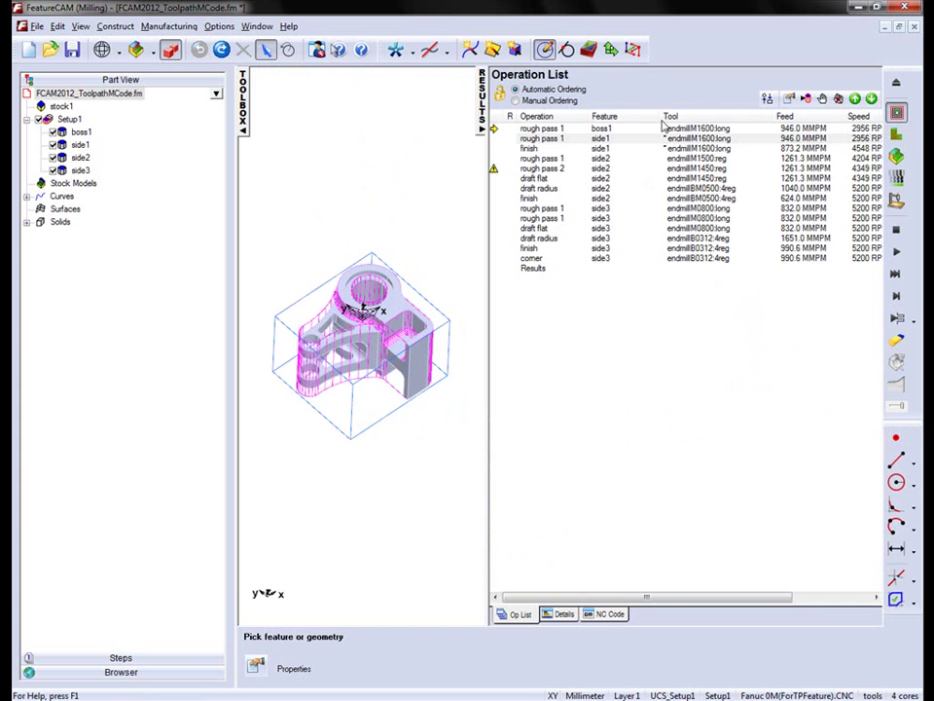
right_click(541, 142)
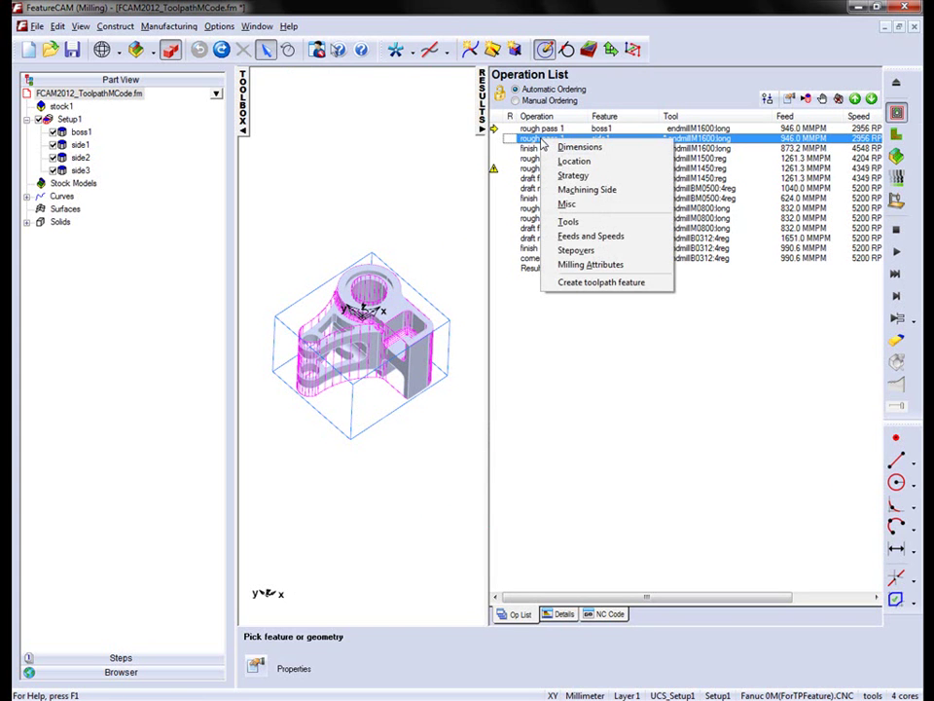
left_click(590, 284)
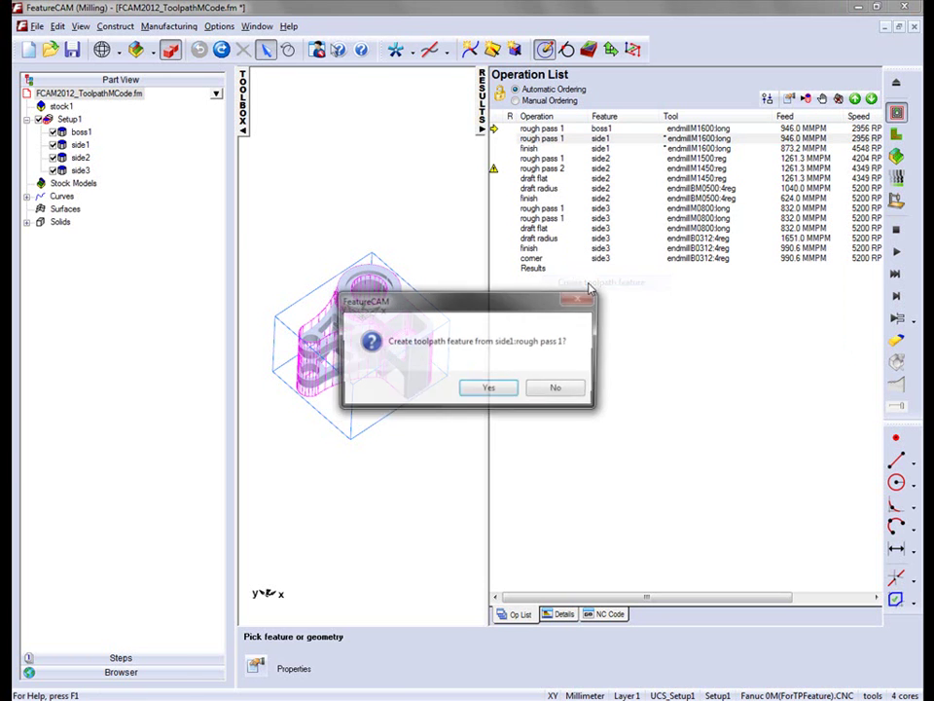
left_click(489, 389)
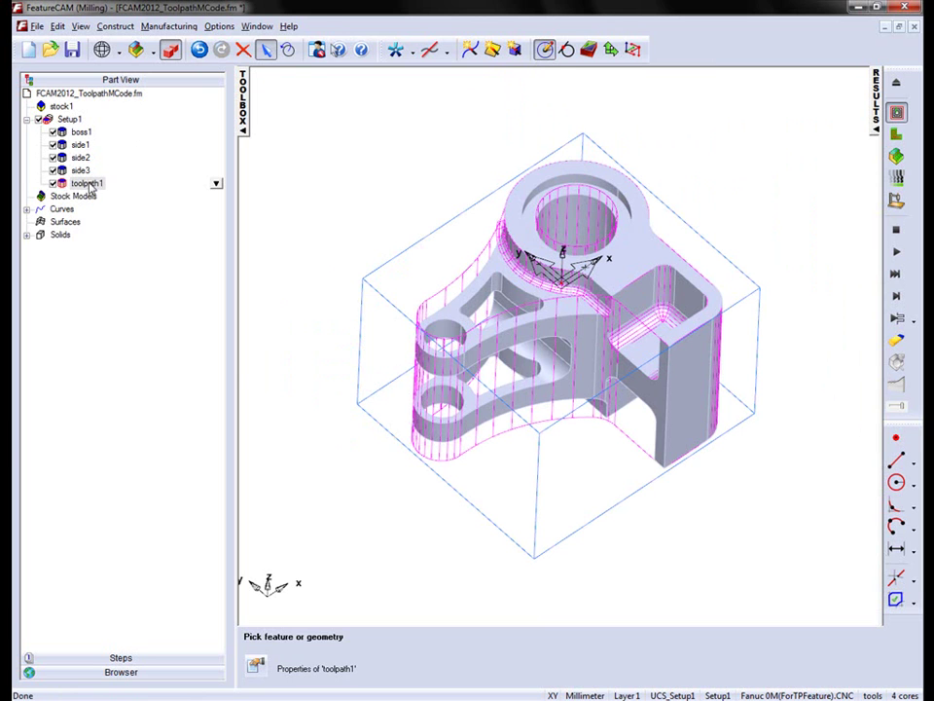
Show toolpath1's Properties on the Toolpaths tab and view the helix side-on.
right_click(82, 184)
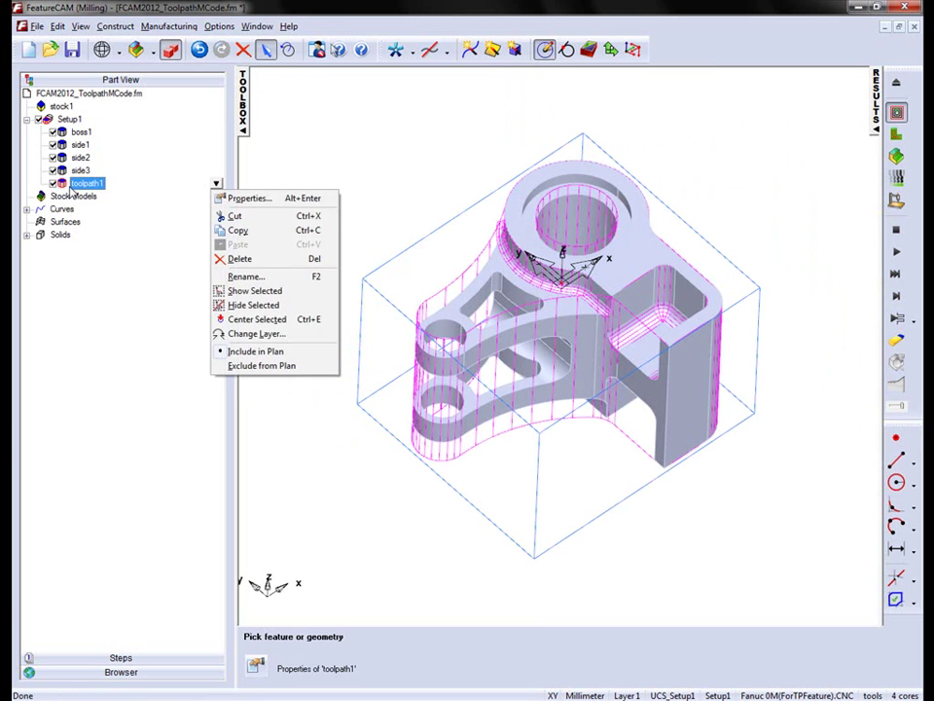
left_click(251, 199)
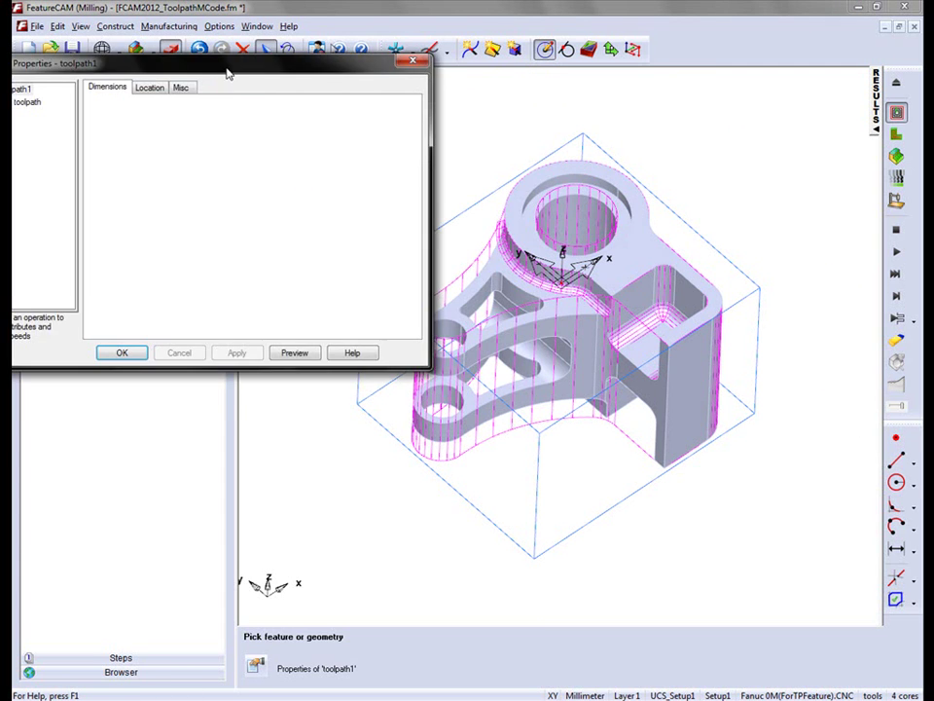
left_click_drag(227, 73, 321, 89)
left_click(150, 117)
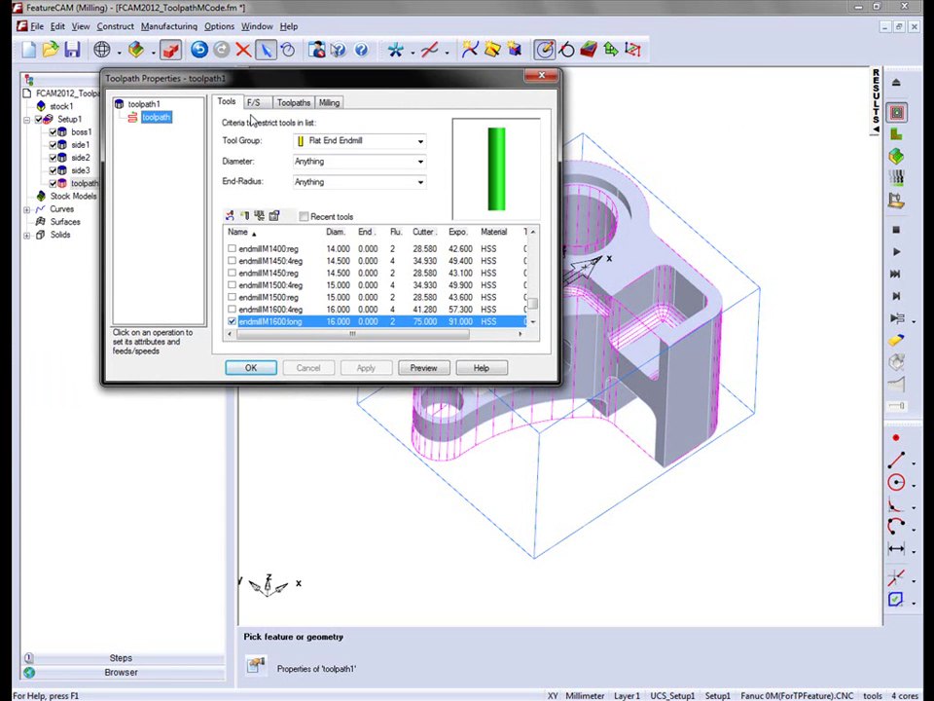
left_click(295, 103)
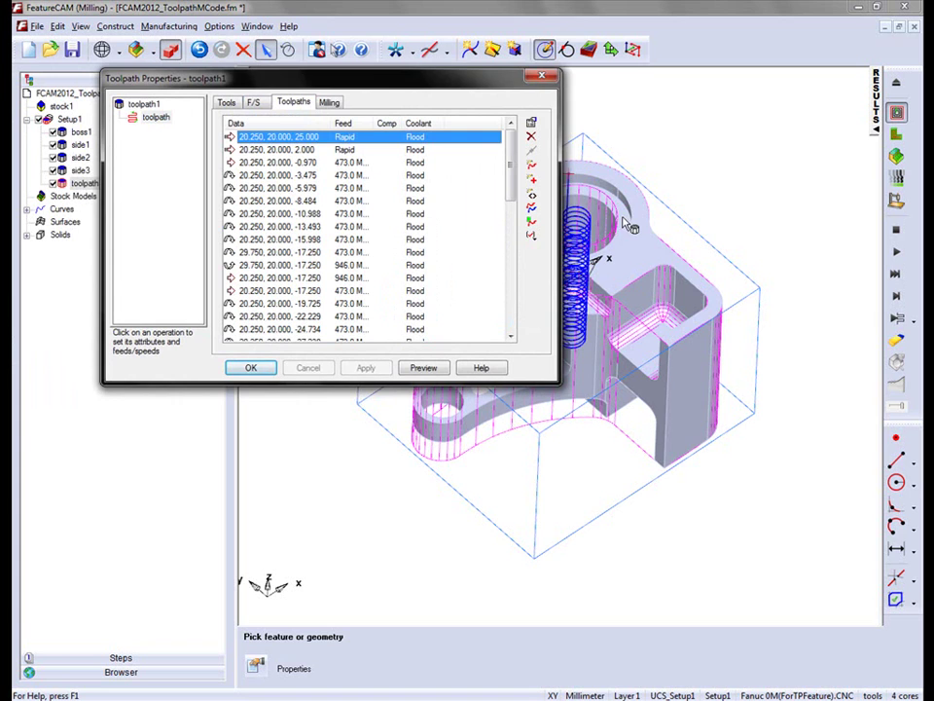
middle_click_drag(628, 241, 676, 292)
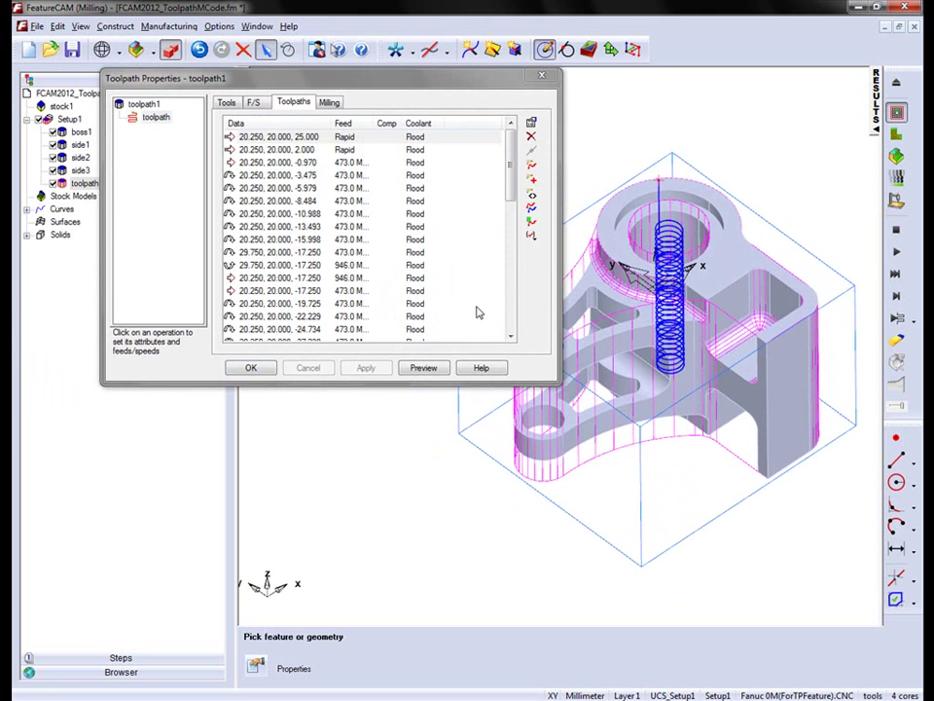
left_click_drag(419, 89, 348, 84)
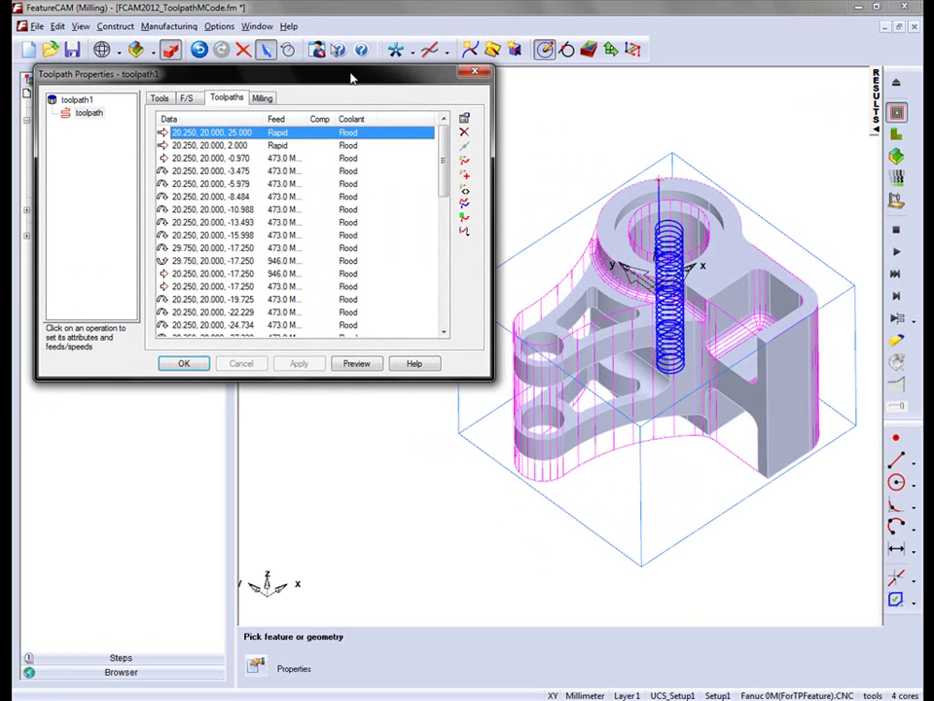
left_click(559, 312)
middle_click_drag(560, 312, 679, 302)
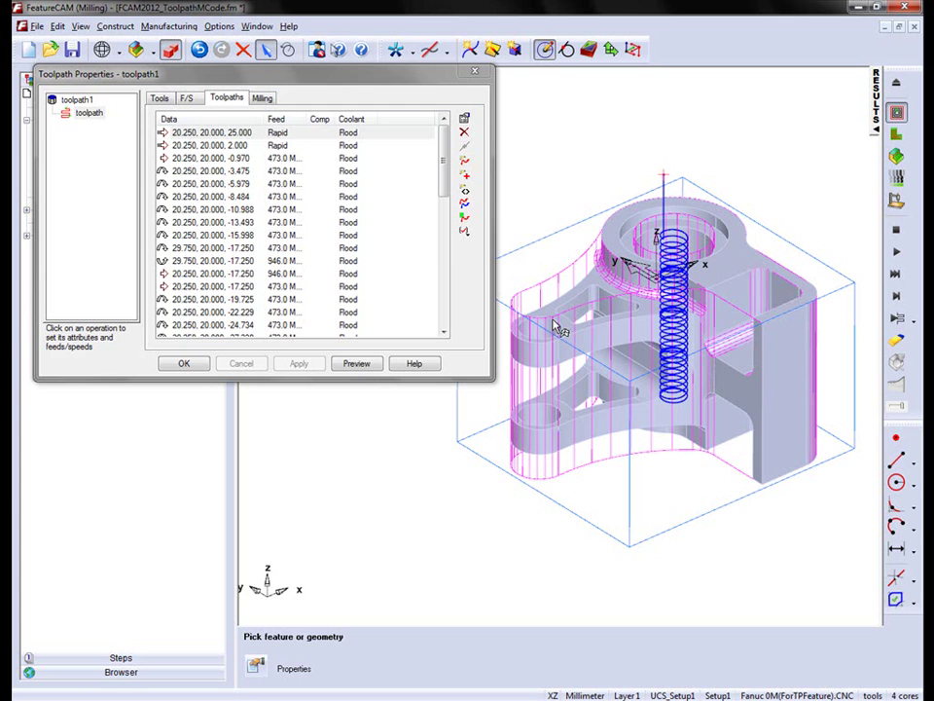
Hide All except toolpath1's helix, then zoom, pan and orbit to see its coils.
left_click(447, 49)
left_click(450, 69)
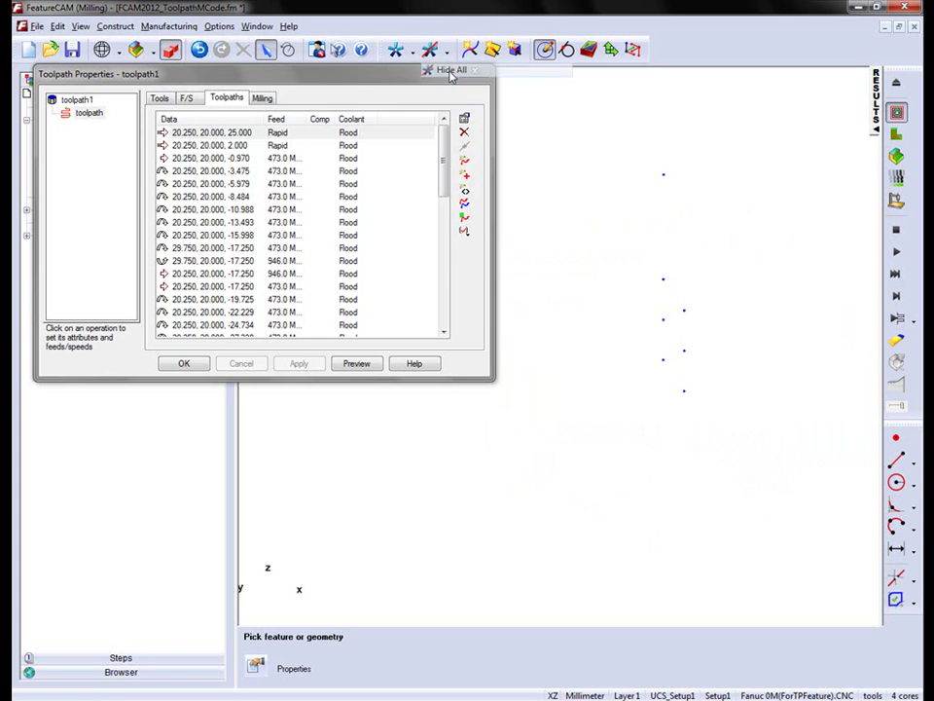
left_click(292, 145)
left_click(619, 255)
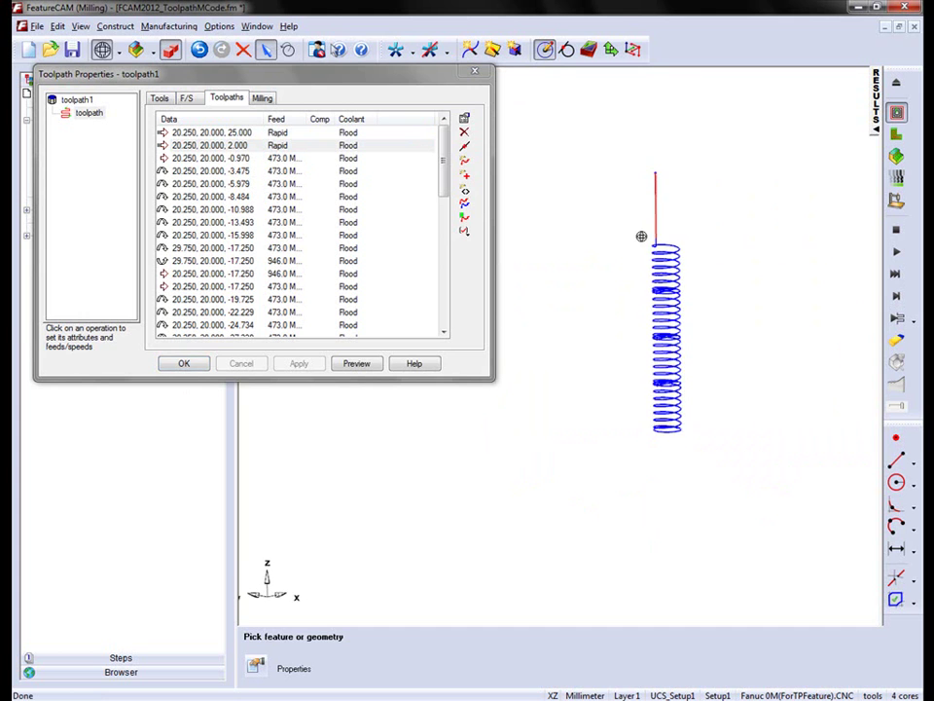
scroll(633, 236, "up", 8)
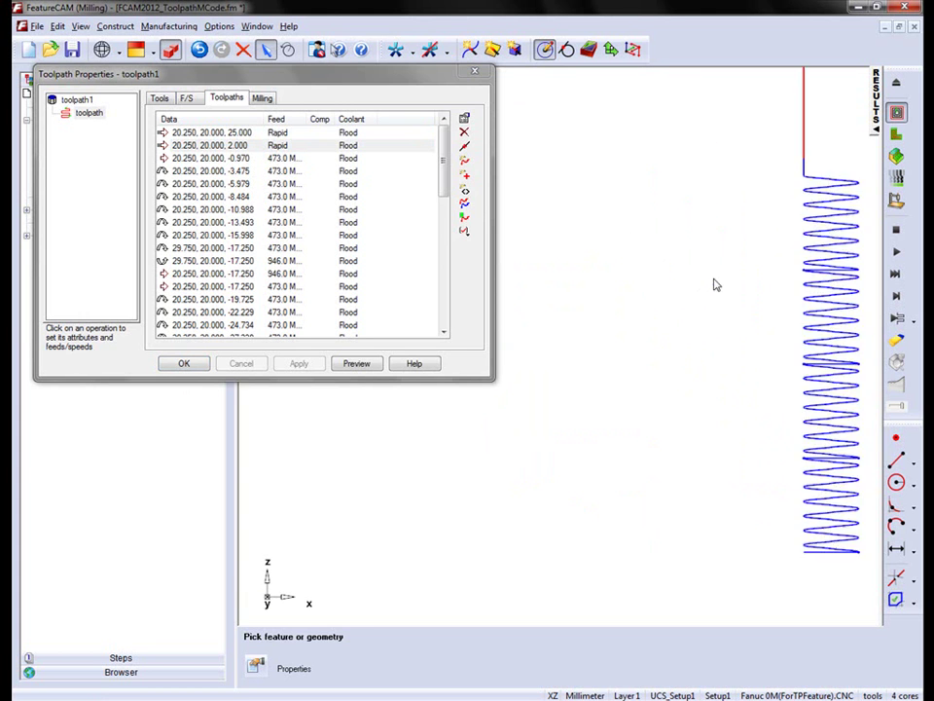
middle_click_drag(656, 300, 664, 339)
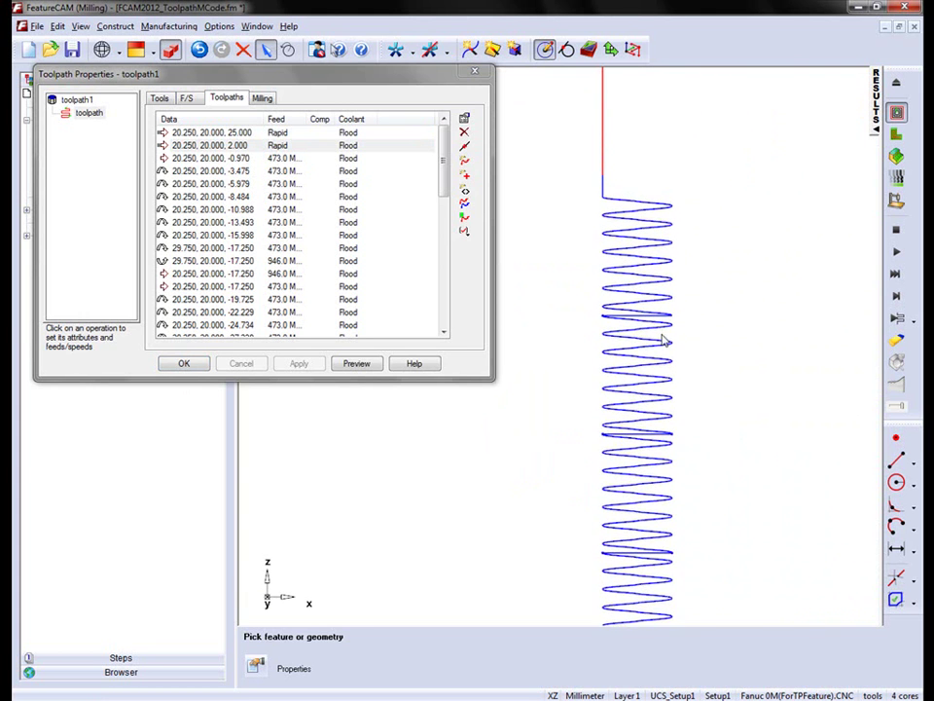
left_click(641, 319)
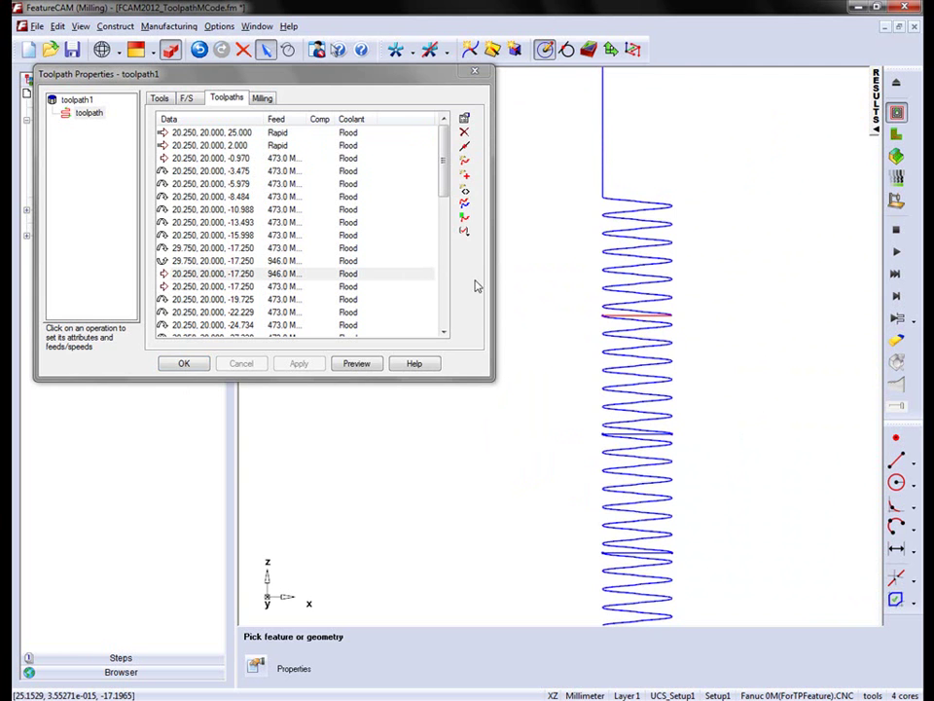
mouse_move(615, 283)
middle_mouse_down("shift")
mouse_move(604, 330)
mouse_move(567, 383)
mouse_move(695, 454)
mouse_move(485, 301)
middle_mouse_up("shift")
Step through the helix moves in the Toolpaths list to the Z -19.725 move.
left_click(359, 287)
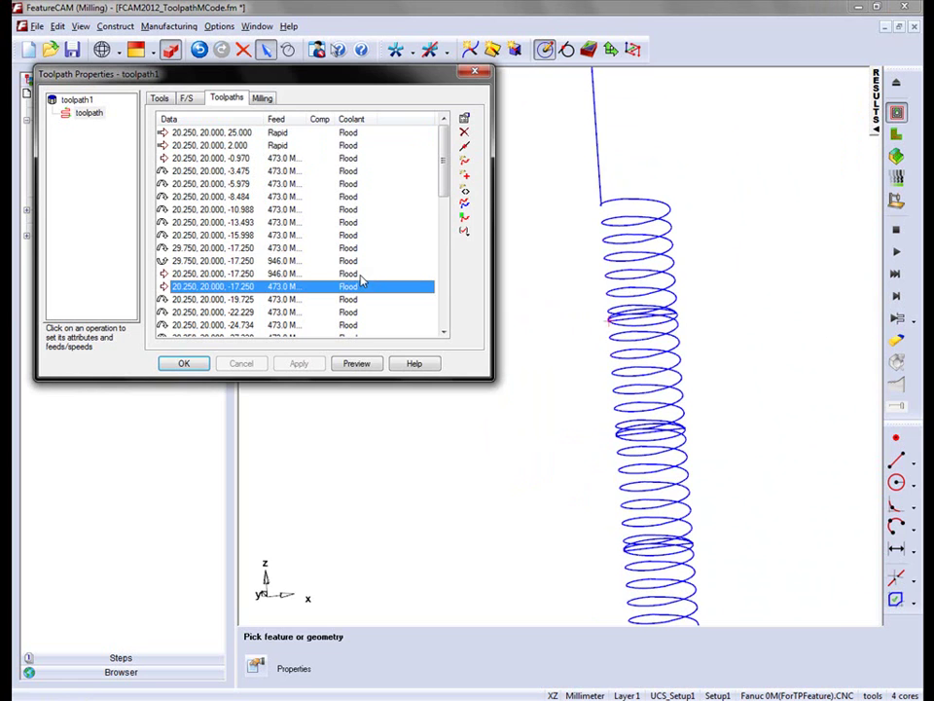
left_click(333, 262)
left_click(329, 274)
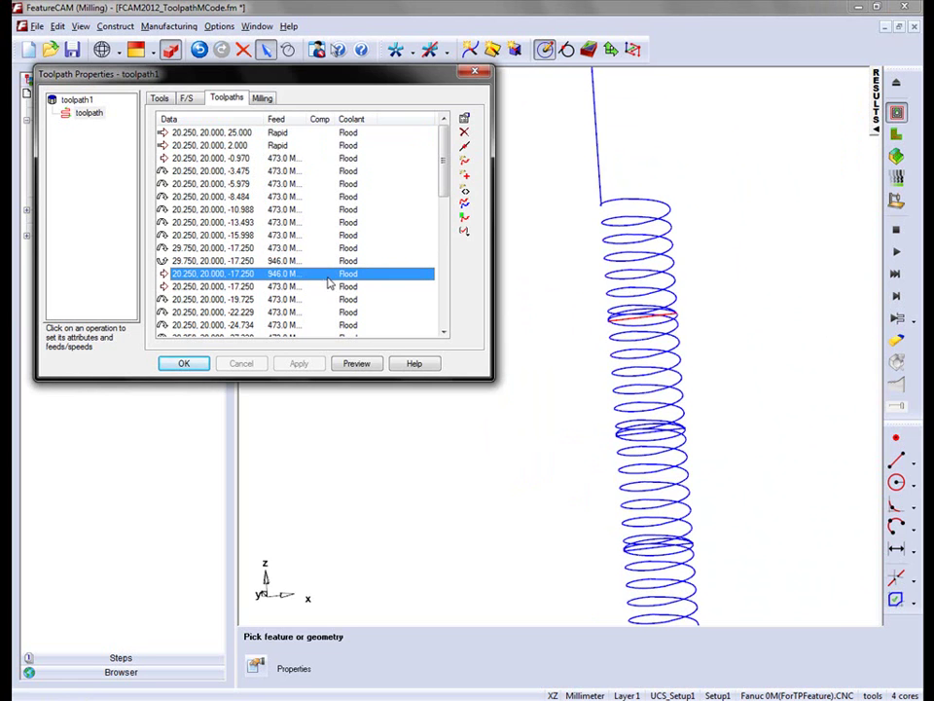
left_click(325, 287)
left_click(321, 275)
left_click(322, 262)
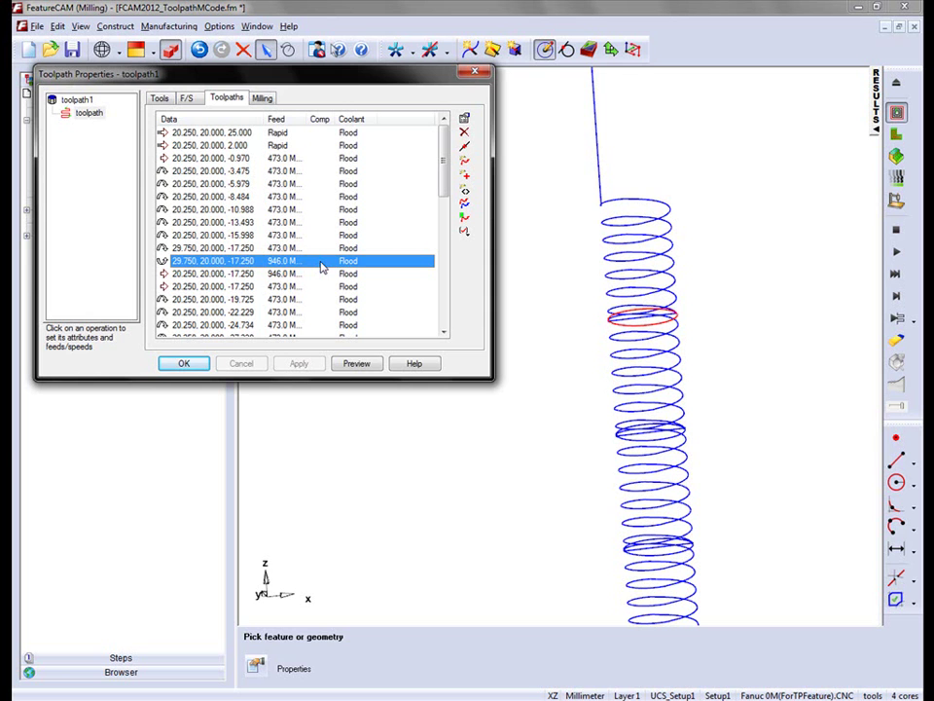
left_click(307, 299)
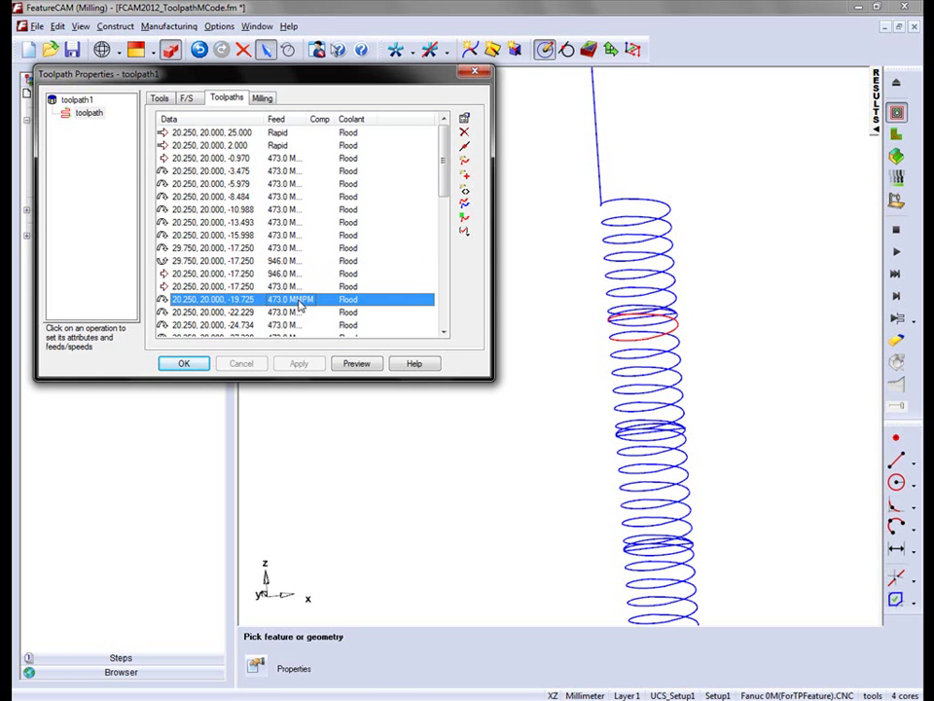
left_click(282, 300)
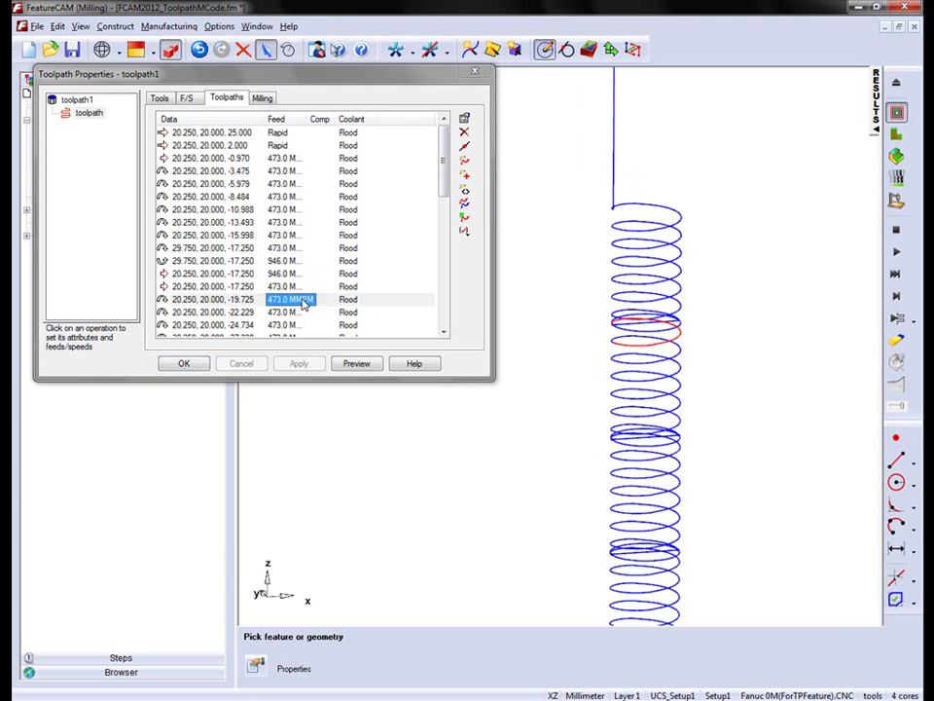
Add a 2.0 dwell to the point at Z -19.725 and apply.
double_click(303, 300)
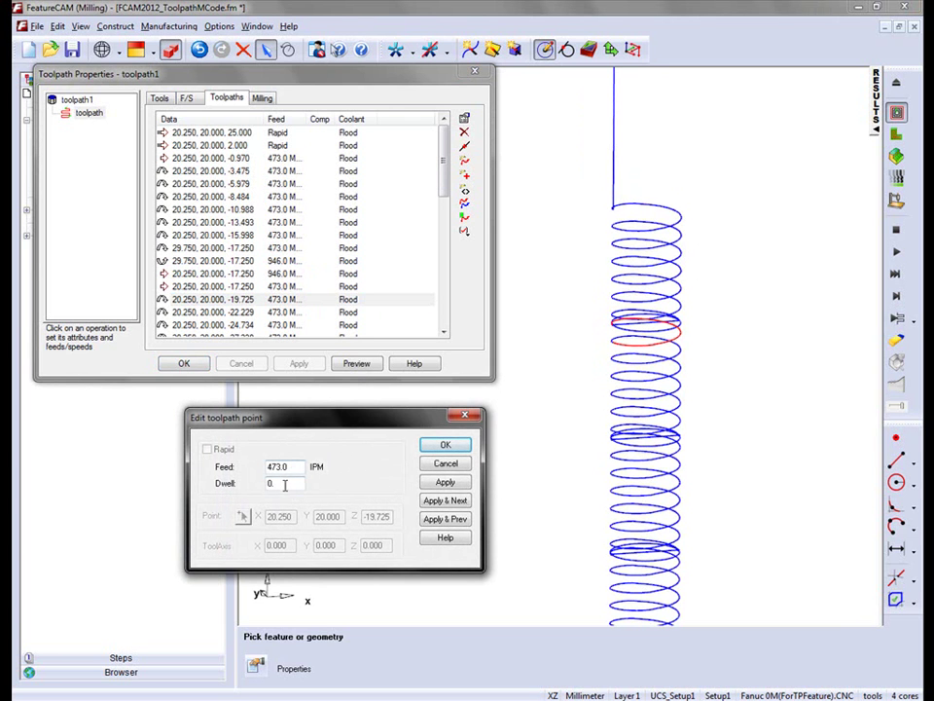
left_click_drag(285, 484, 153, 491)
type("10")
left_click(455, 482)
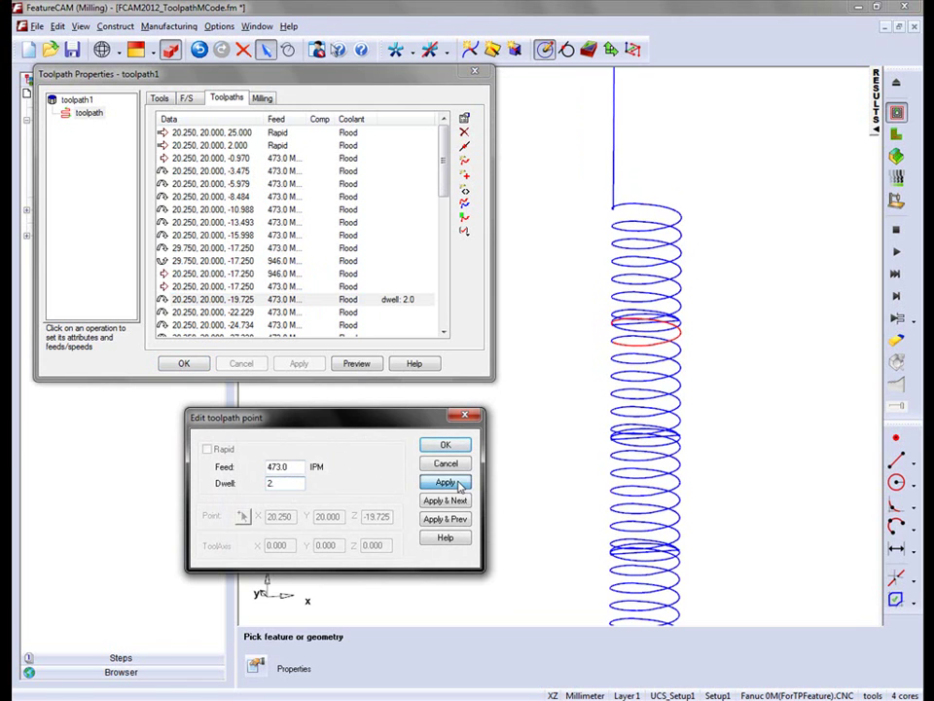
left_click(443, 446)
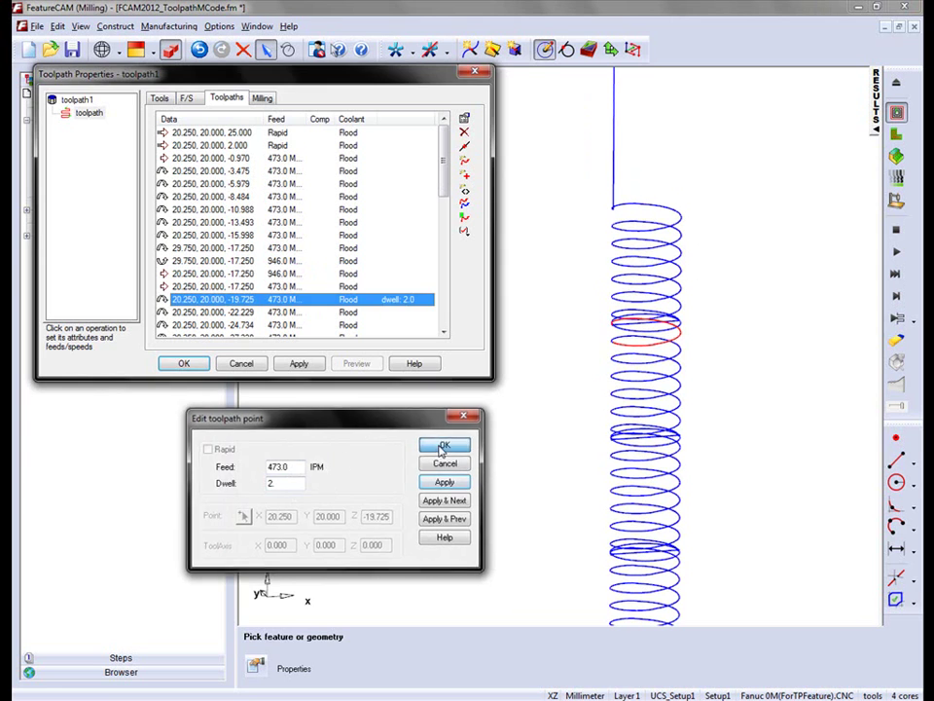
left_click(296, 365)
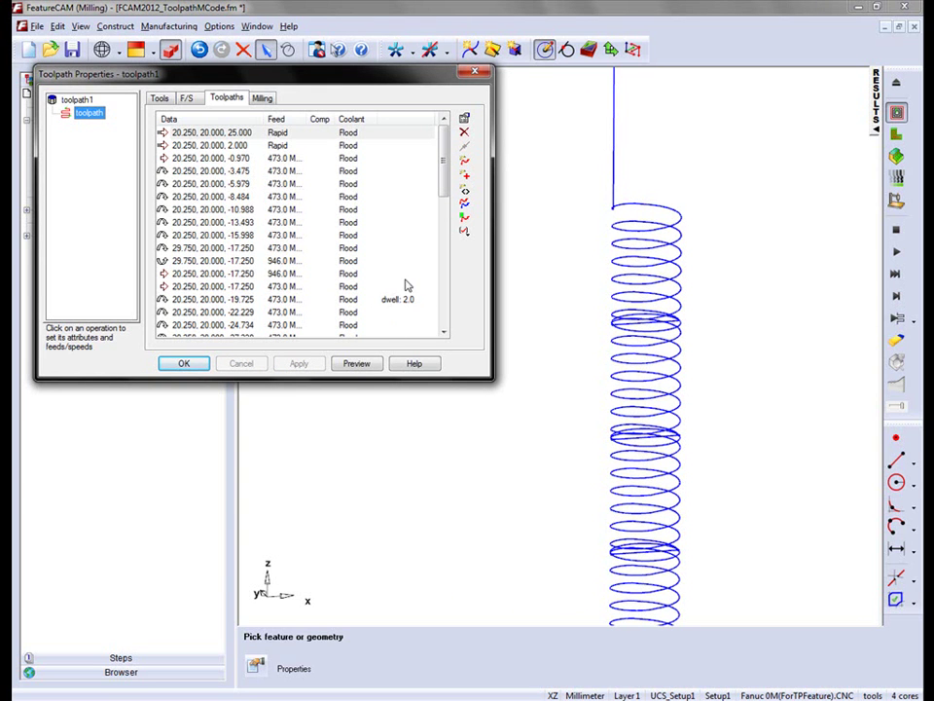
Give the point at Z -35.975 a 2.0 dwell and apply.
left_click(631, 443)
scroll(418, 238, "down", 2)
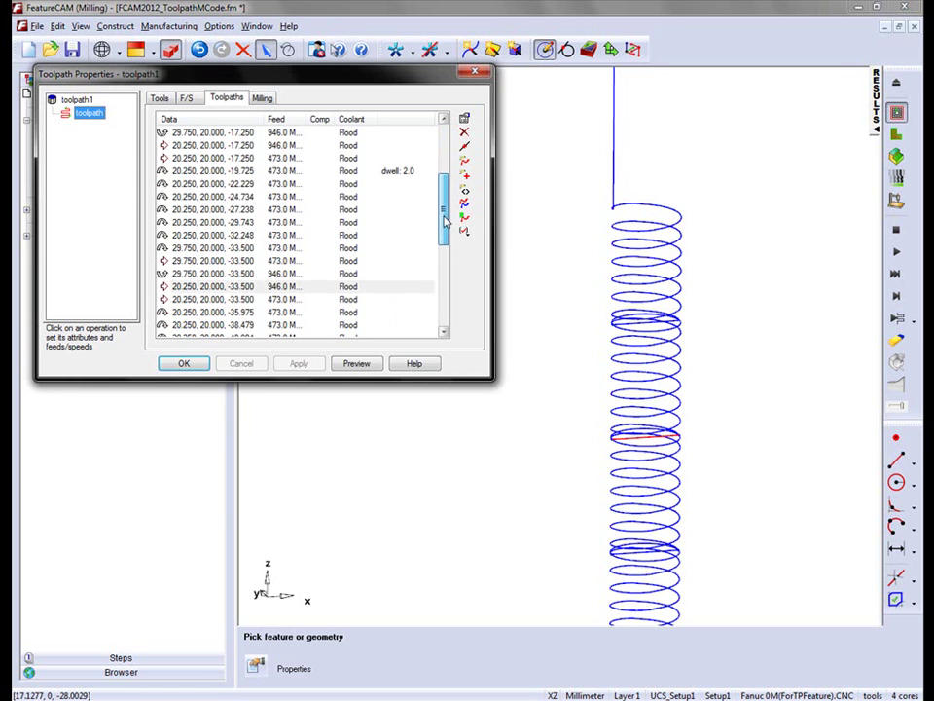
left_click(312, 288)
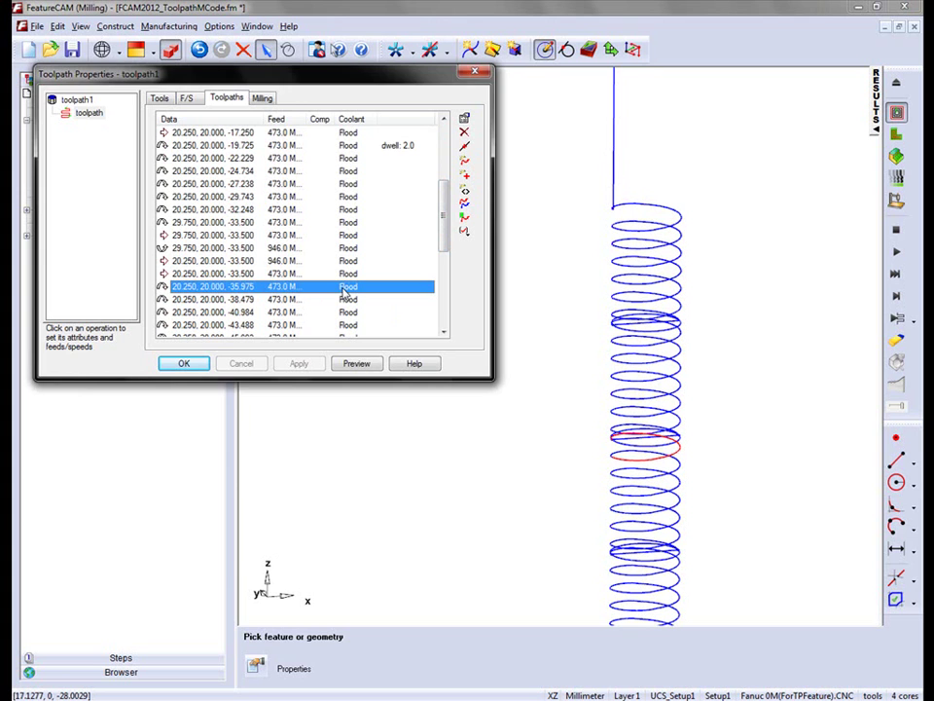
double_click(346, 292)
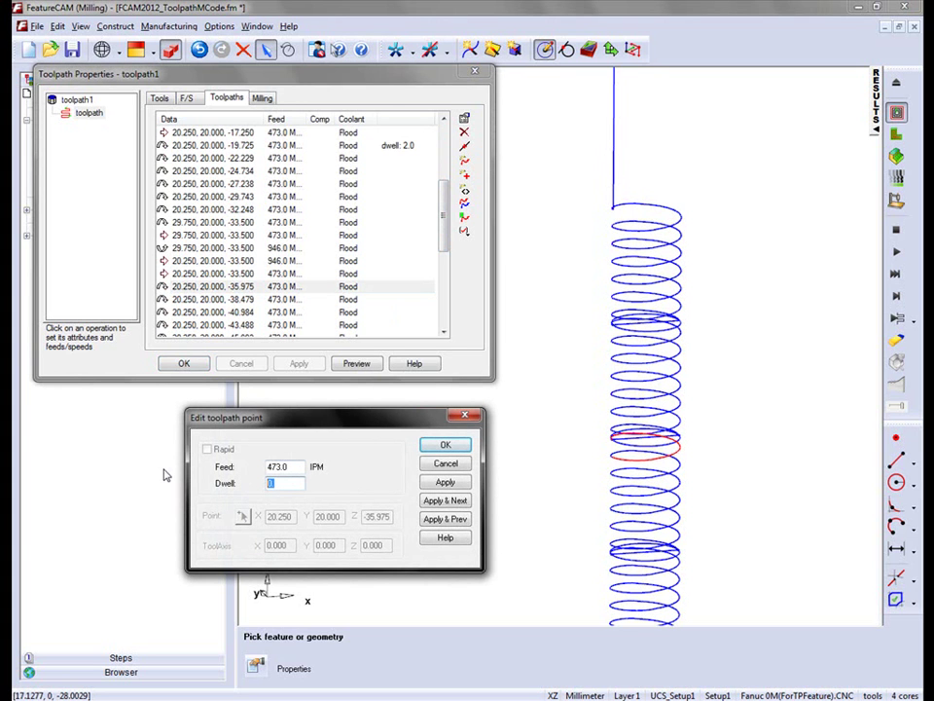
type("2")
left_click(445, 444)
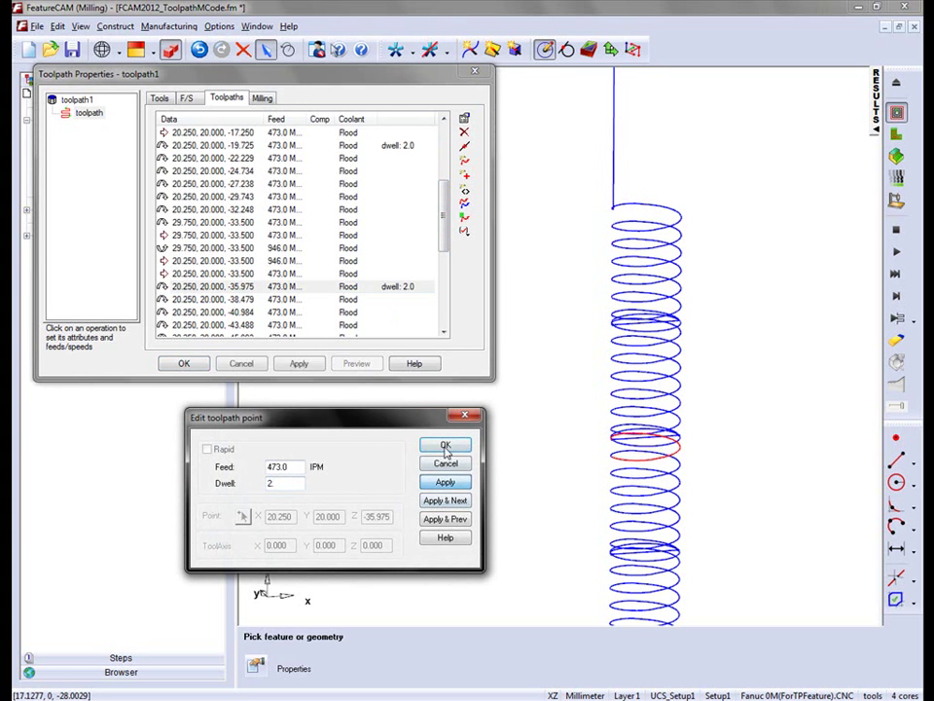
left_click(299, 363)
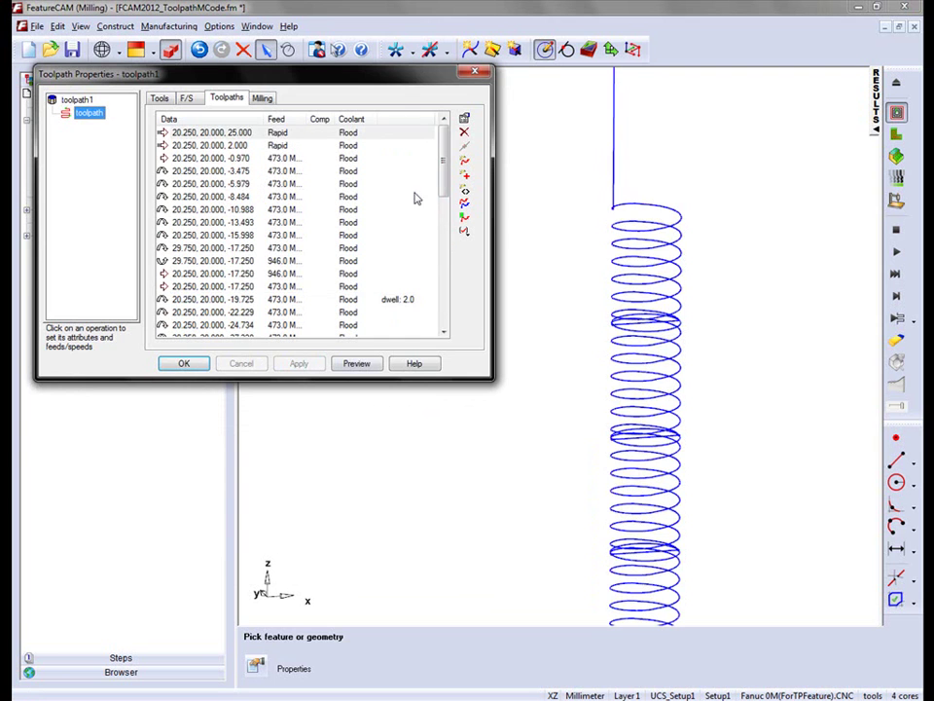
Set a 2.0 dwell on the 946.0-feed point at Z -49.750.
left_click_drag(443, 181, 435, 296)
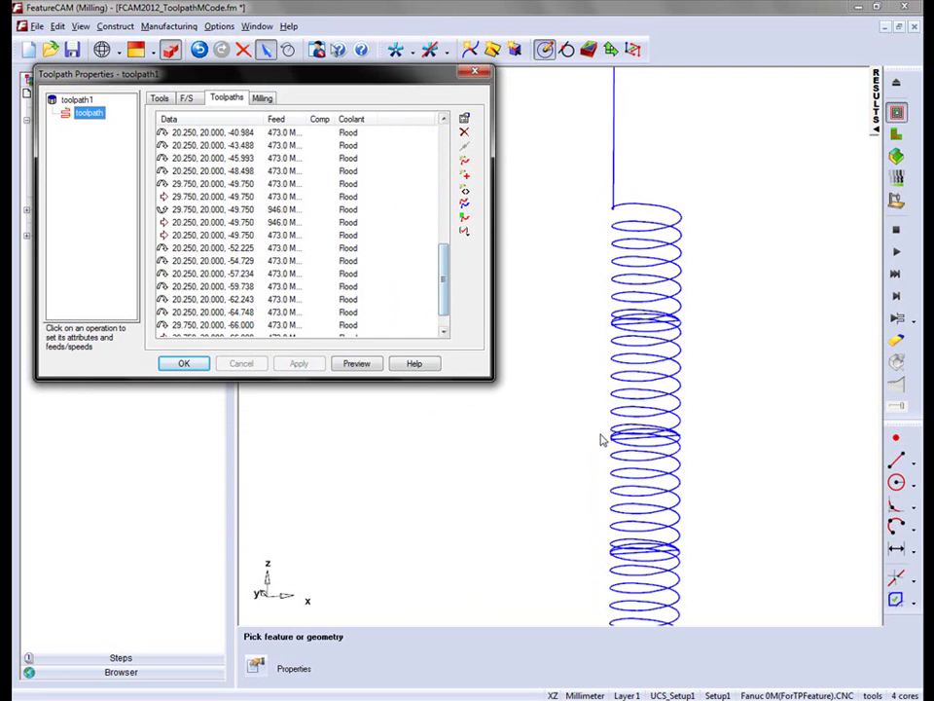
left_click(630, 558)
left_click(632, 562)
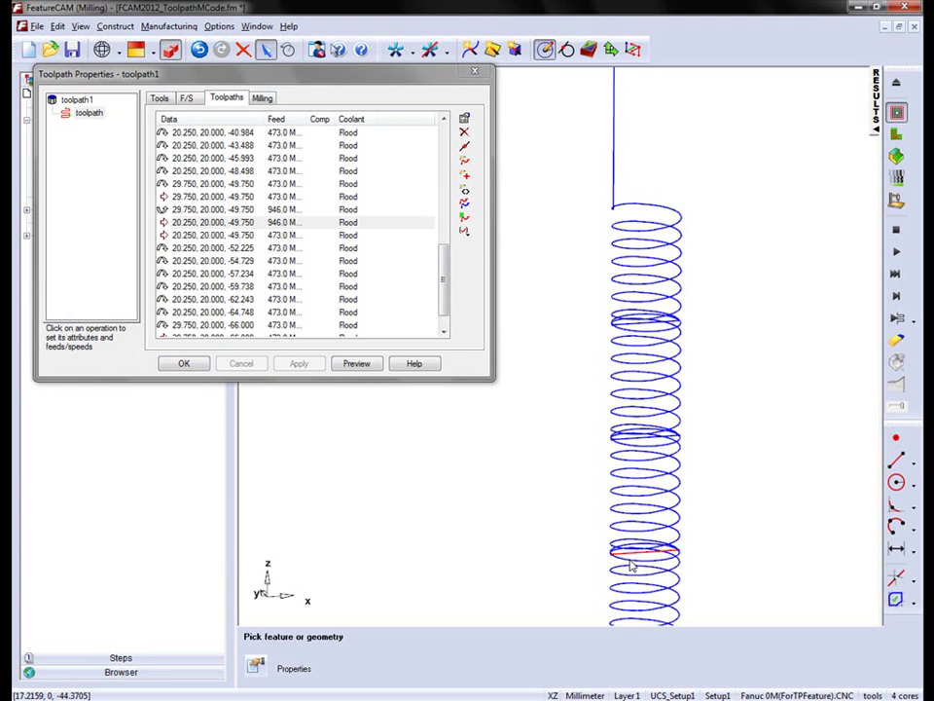
left_click(632, 559)
double_click(199, 211)
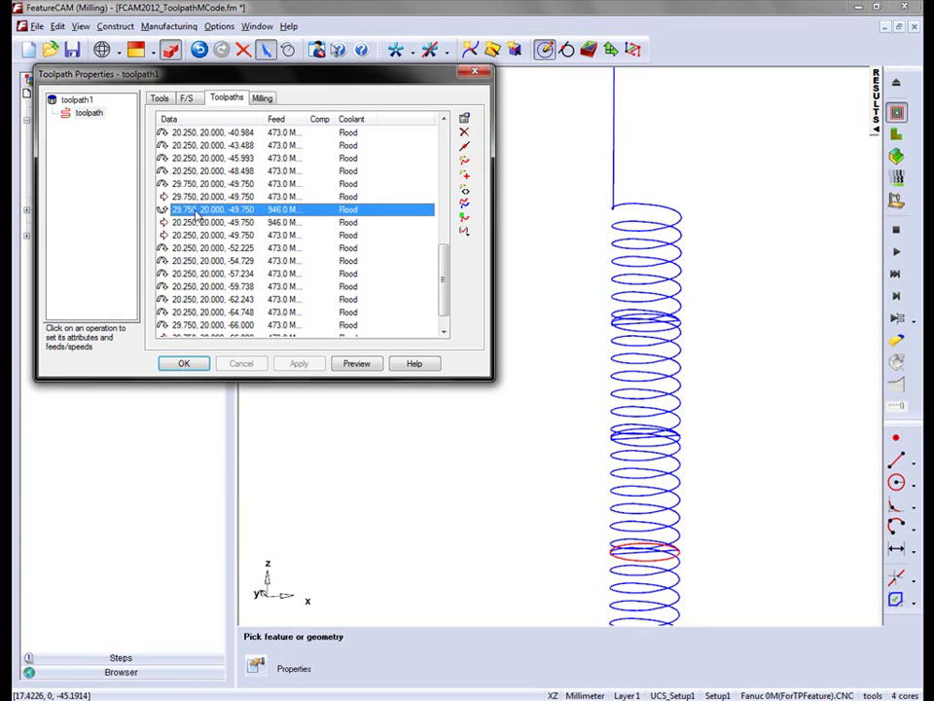
double_click(281, 483)
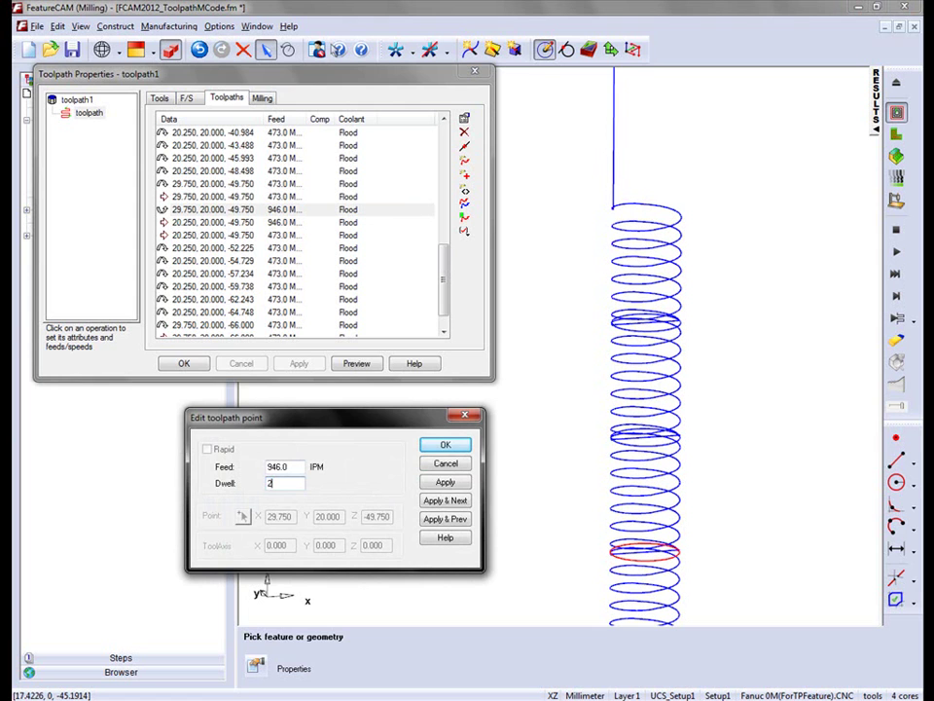
type("2")
left_click(445, 482)
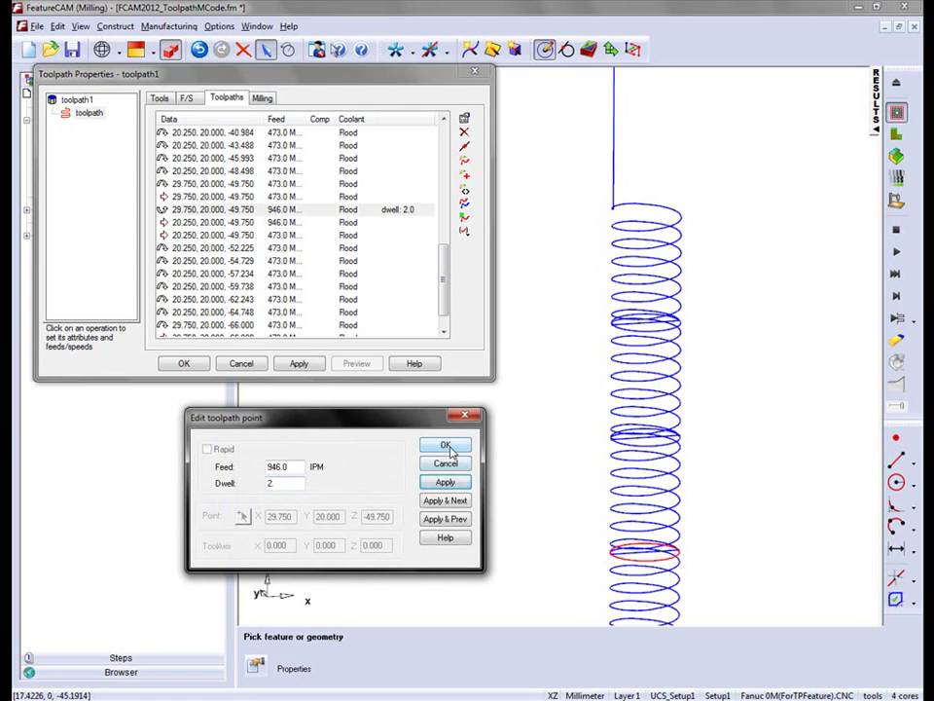
left_click(445, 446)
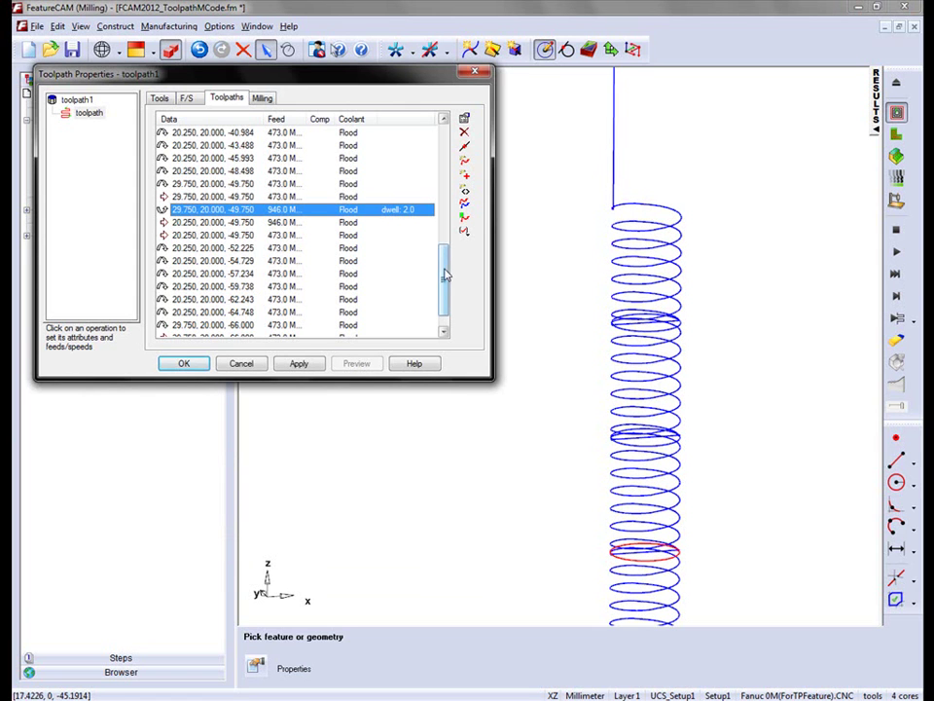
Set a 2.0 dwell on the last point at Z -66.000, apply, and close the properties.
scroll(442, 292, "down", 1)
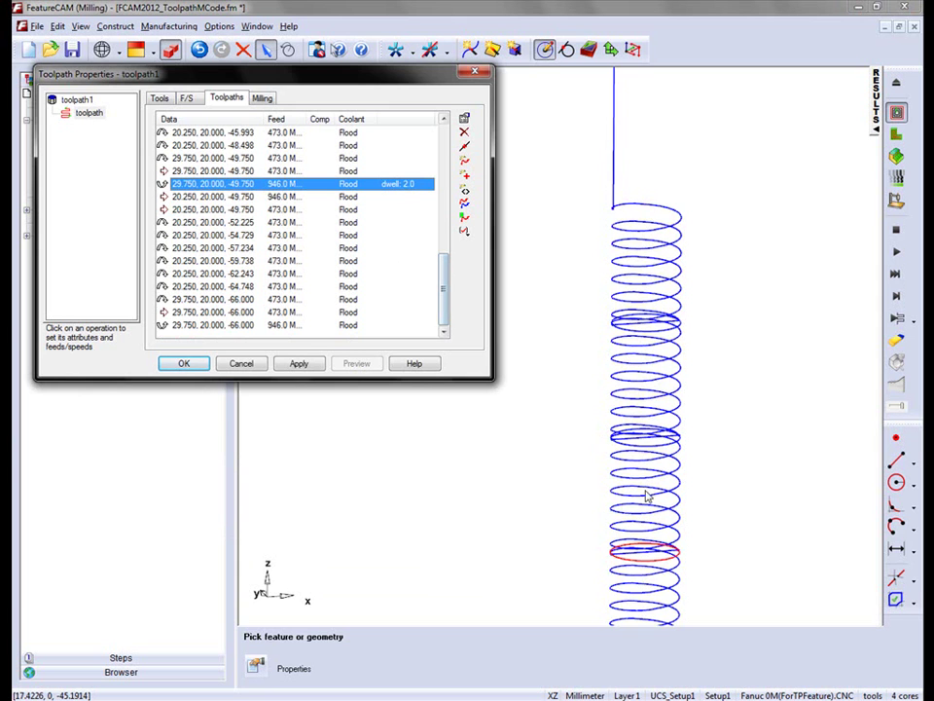
scroll(645, 496, "down", 1)
scroll(650, 487, "down", 1)
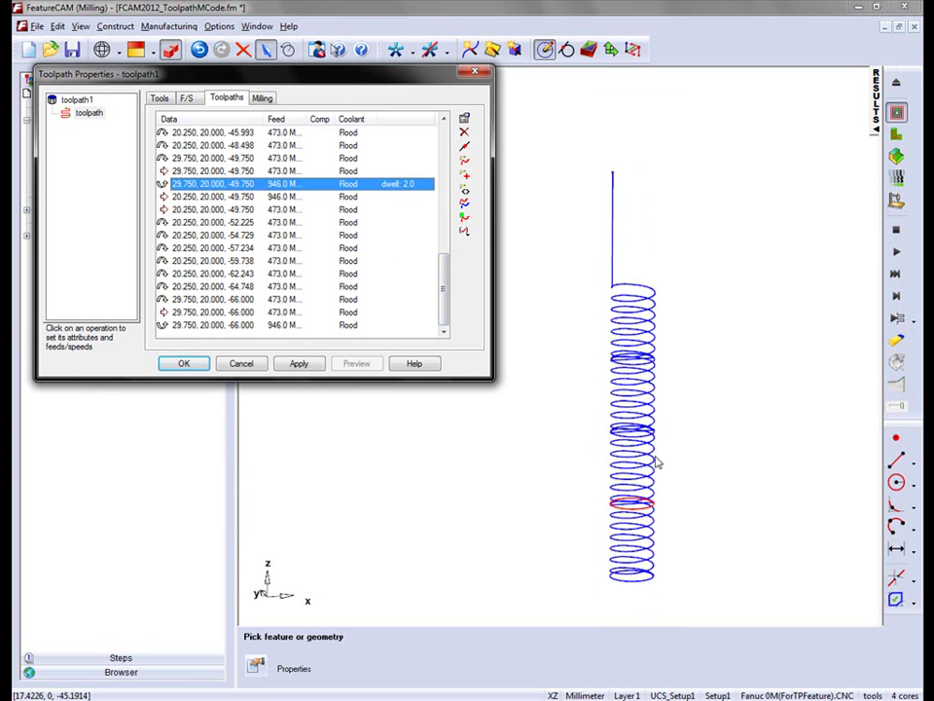
scroll(661, 446, "up", 1)
left_click(214, 326)
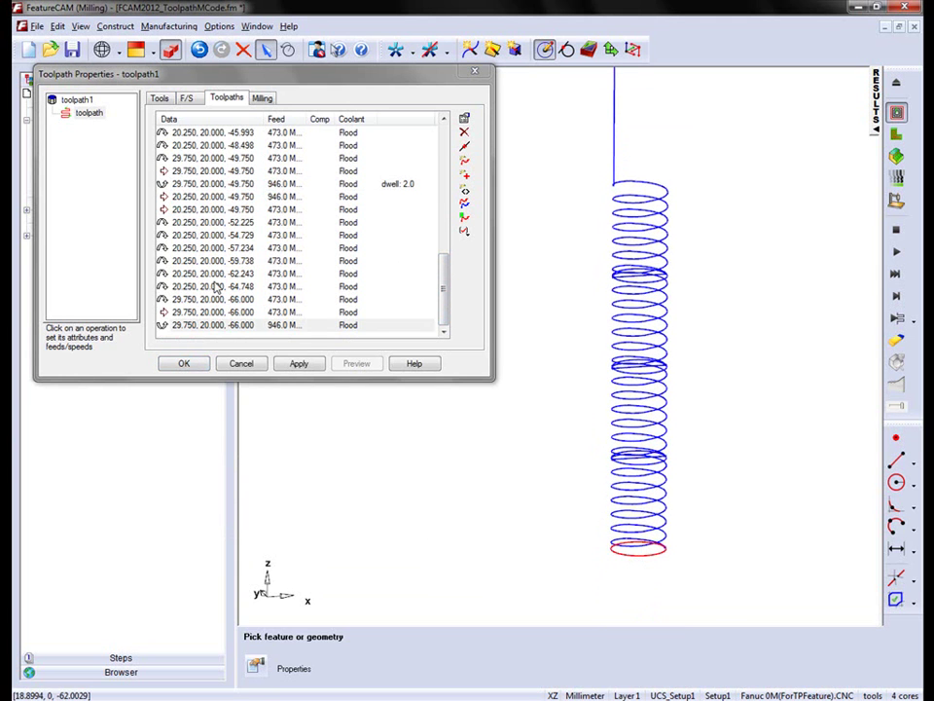
double_click(246, 327)
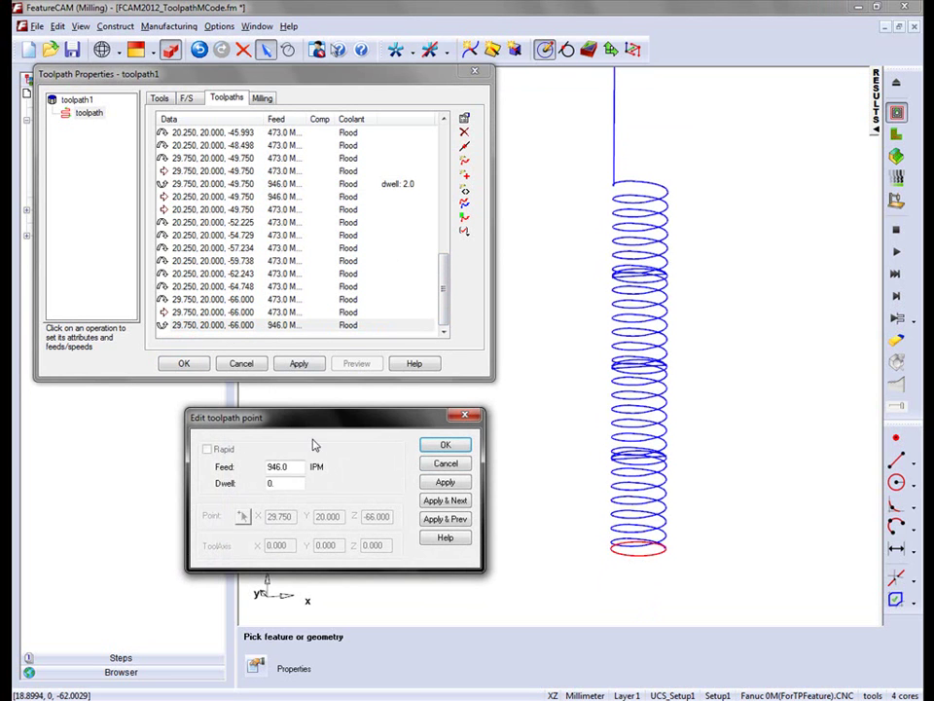
double_click(285, 482)
left_click(445, 445)
left_click(299, 363)
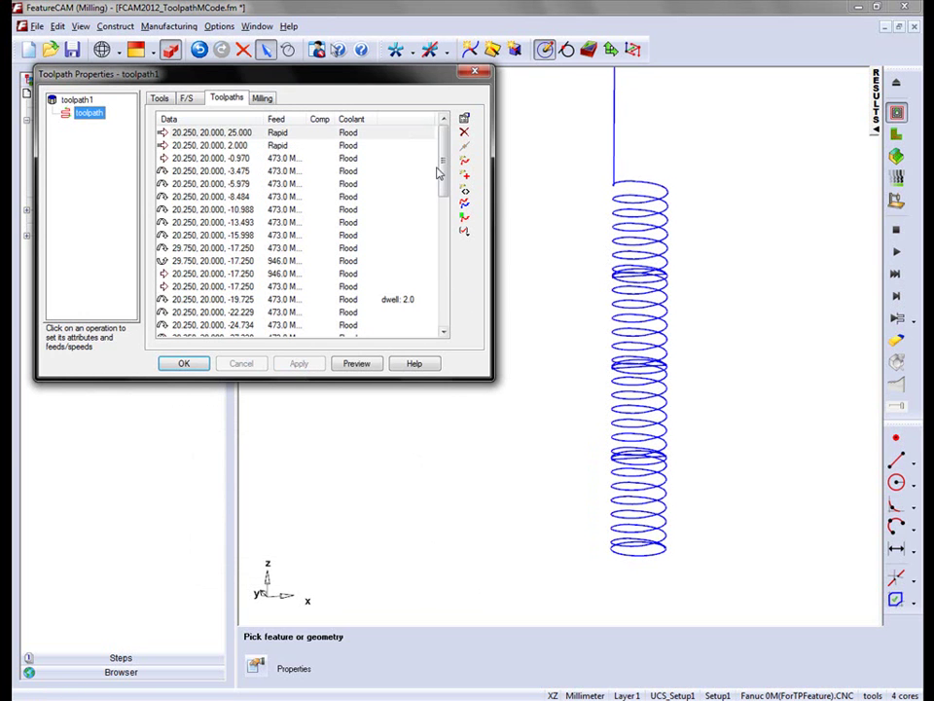
left_click_drag(443, 166, 442, 126)
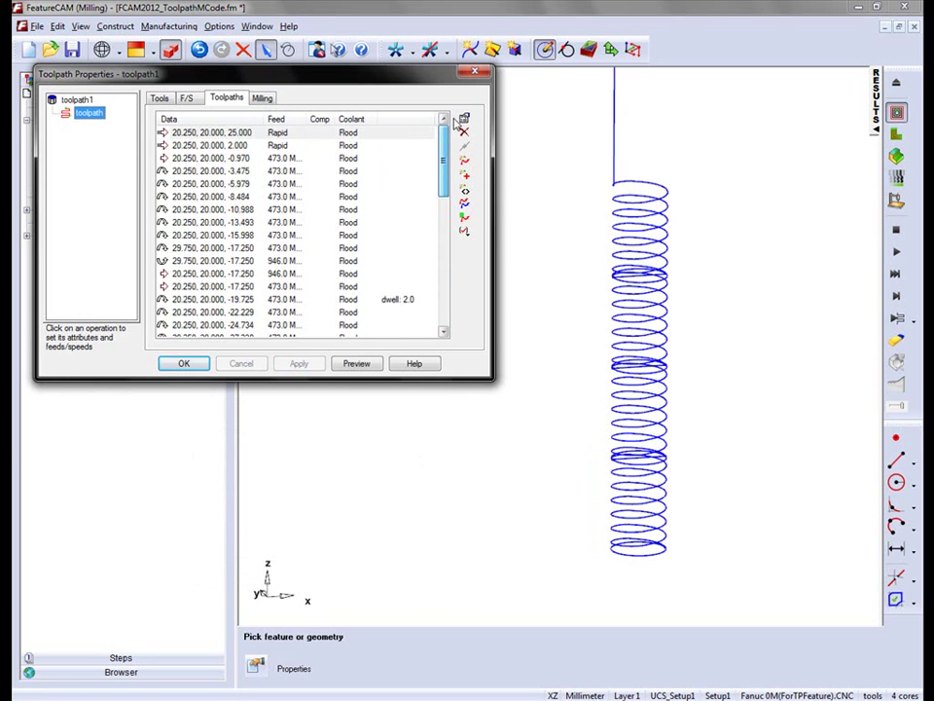
left_click(183, 364)
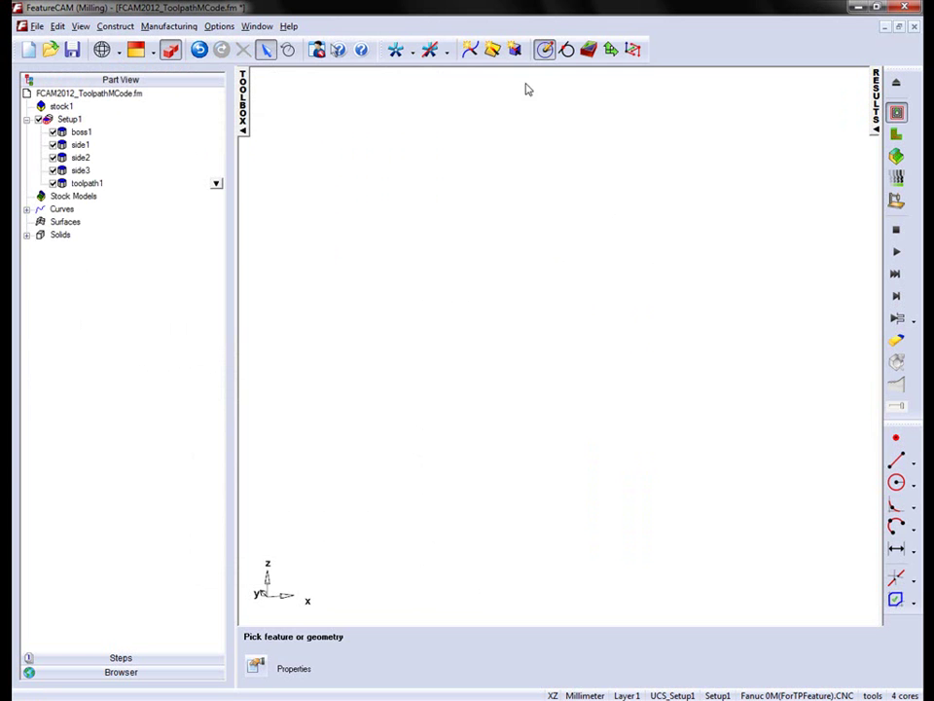
Move toolpath1 to directly after boss1 in the Setup1 tree.
left_click(409, 49)
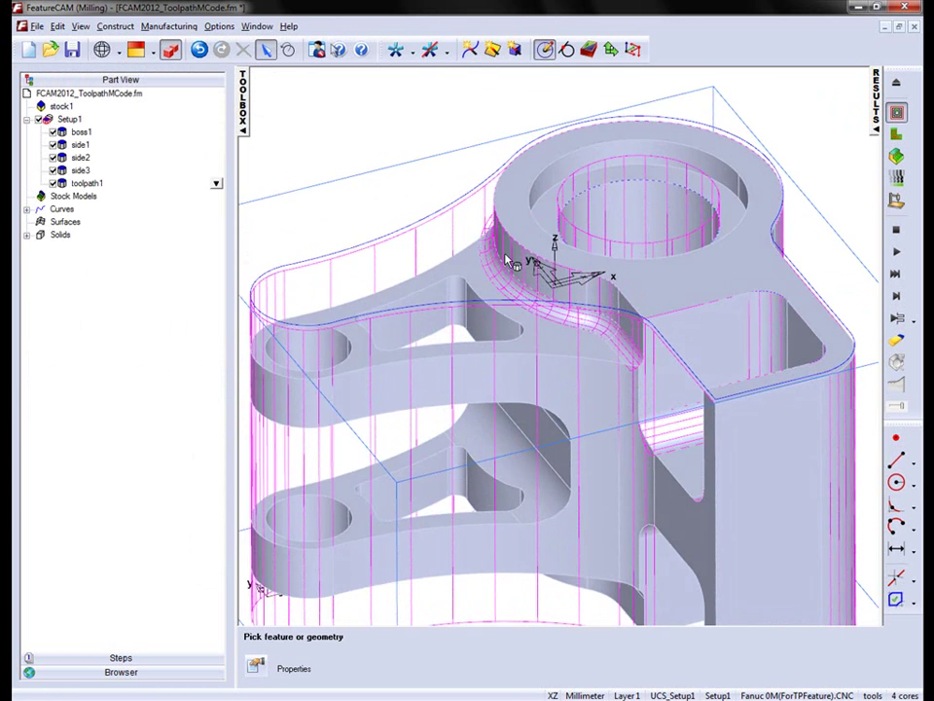
scroll(469, 173, "down", 3)
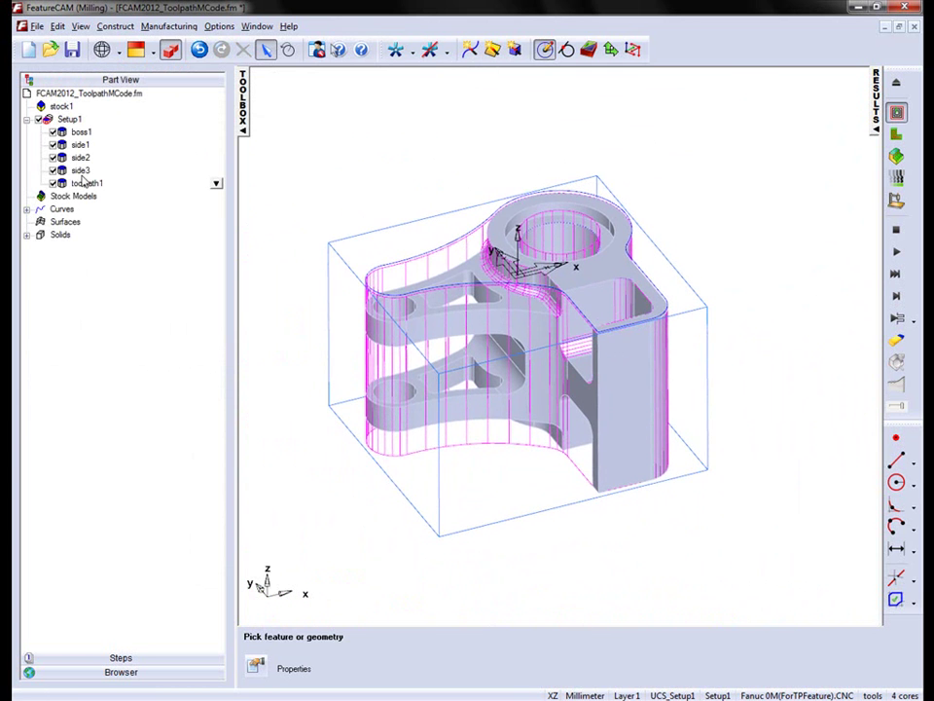
left_click_drag(81, 186, 65, 151)
Turn off Do rough pass in side1's Strategy settings.
double_click(80, 157)
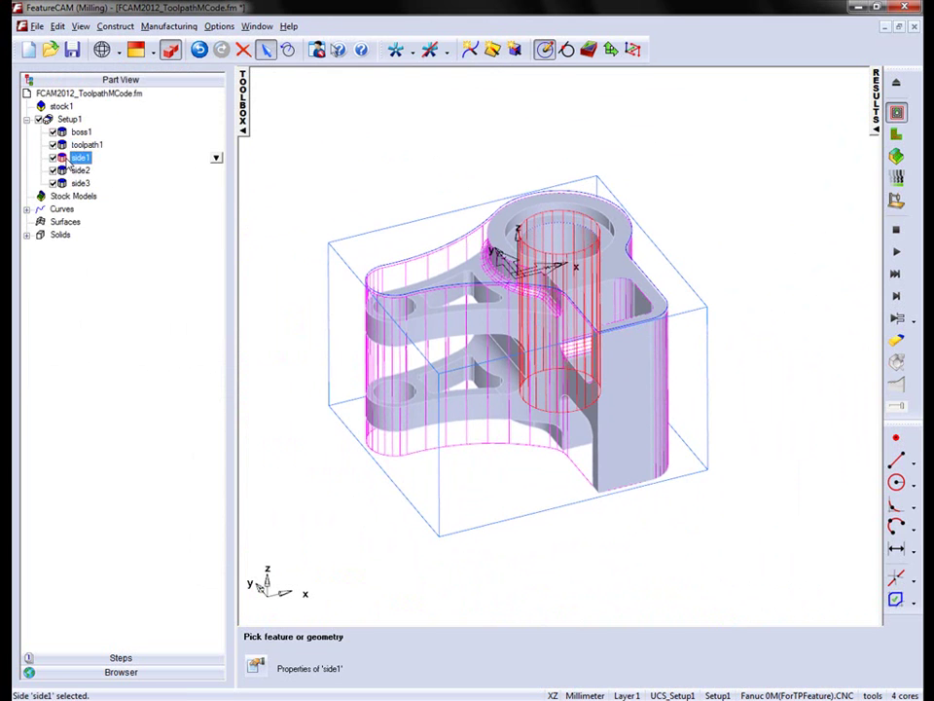
left_click(259, 100)
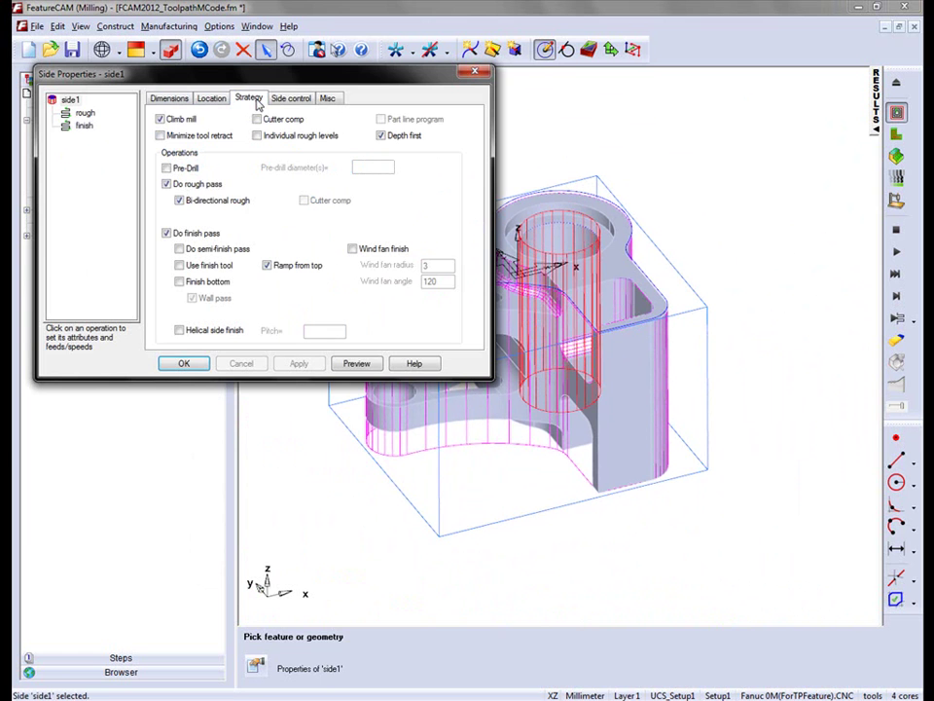
left_click(167, 184)
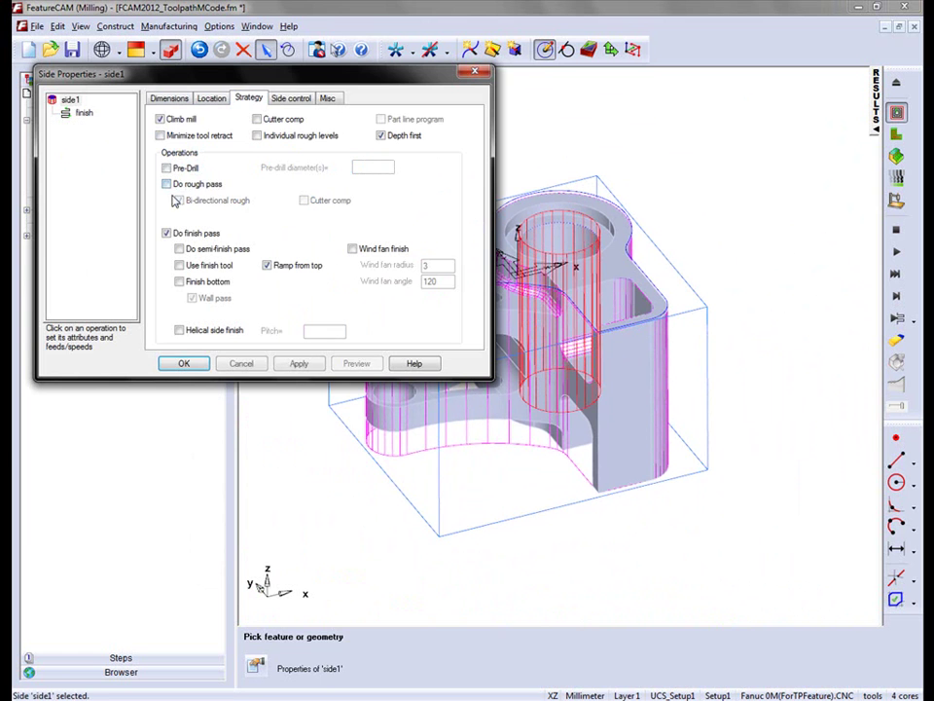
left_click(185, 363)
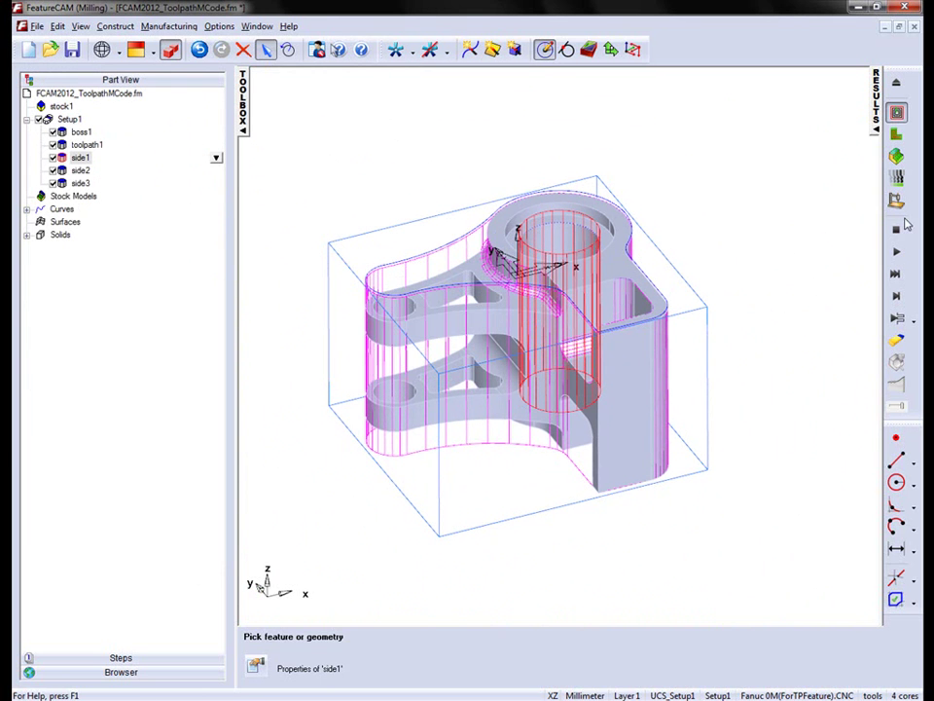
Display the posted NC Code in the Results panel, scrolled to the G04P2000 dwell lines.
left_click(897, 112)
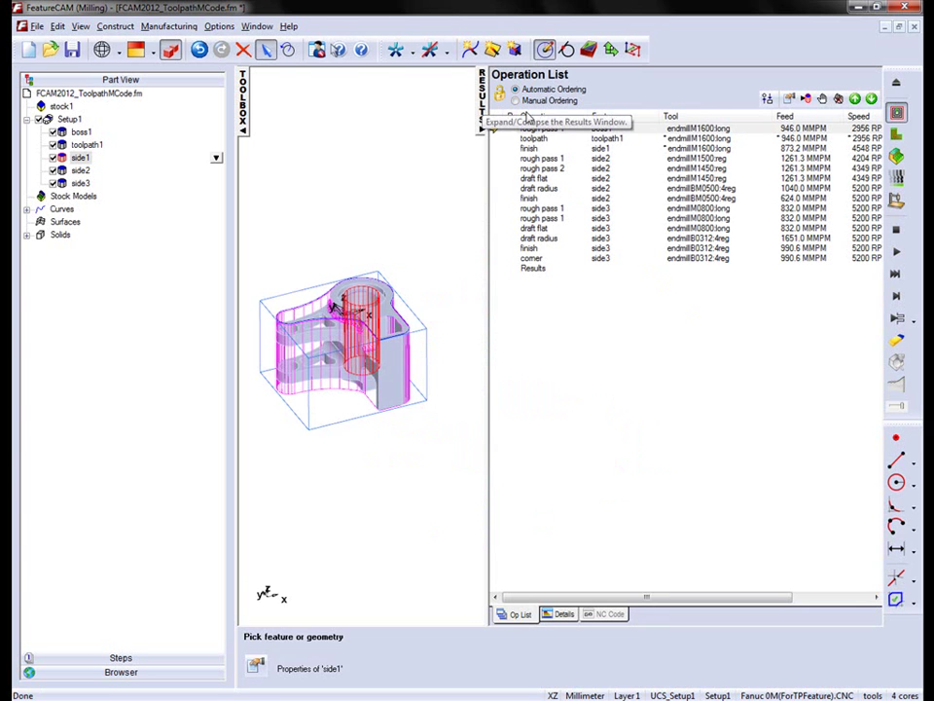
left_click(898, 253)
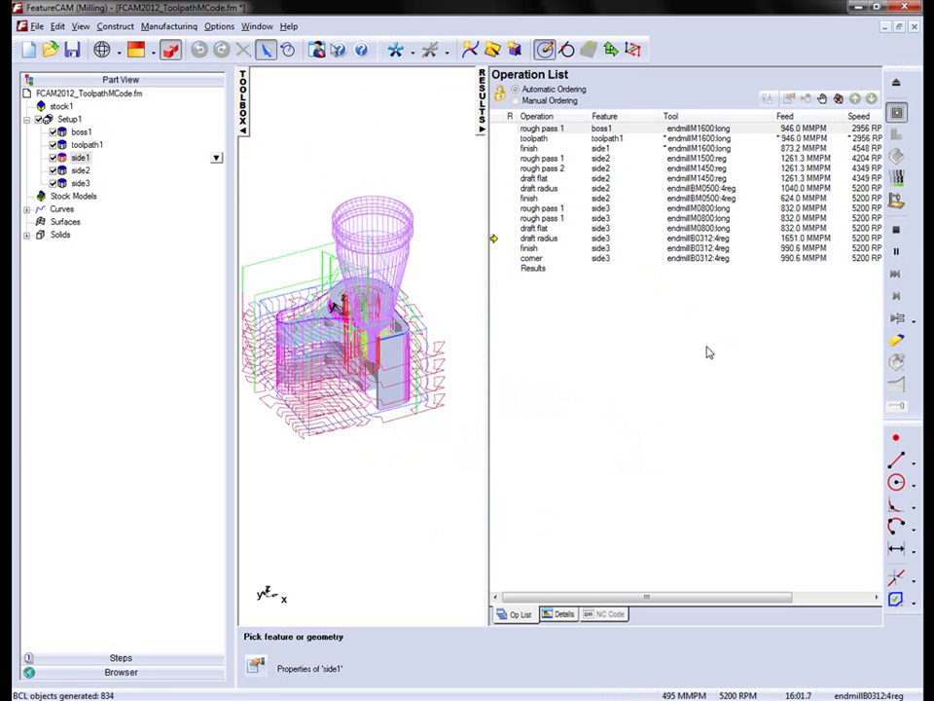
left_click(611, 614)
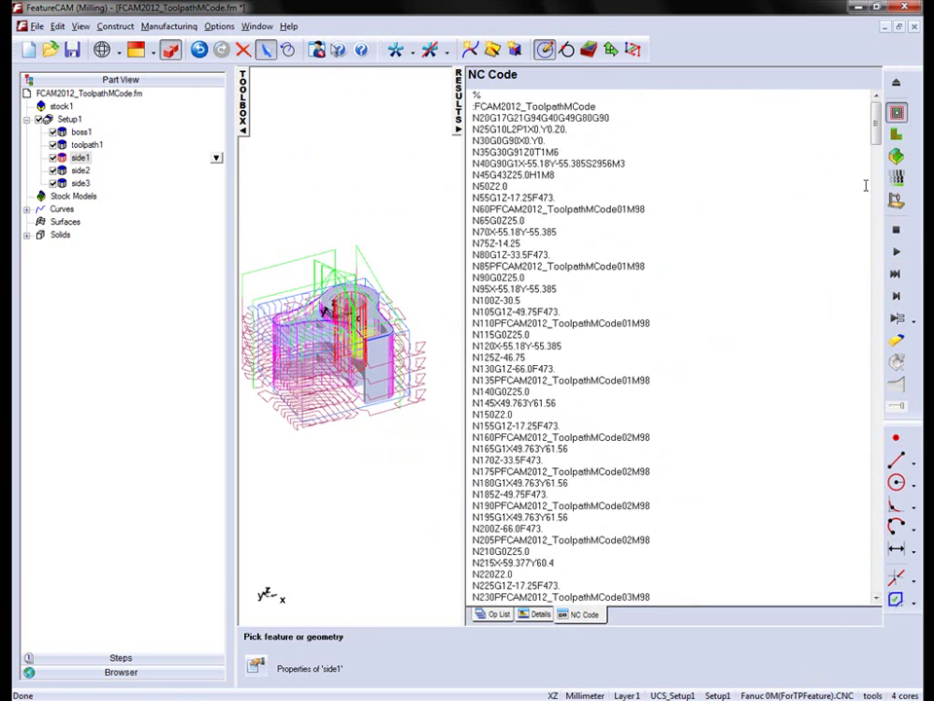
left_click_drag(876, 137, 869, 208)
left_click(769, 229)
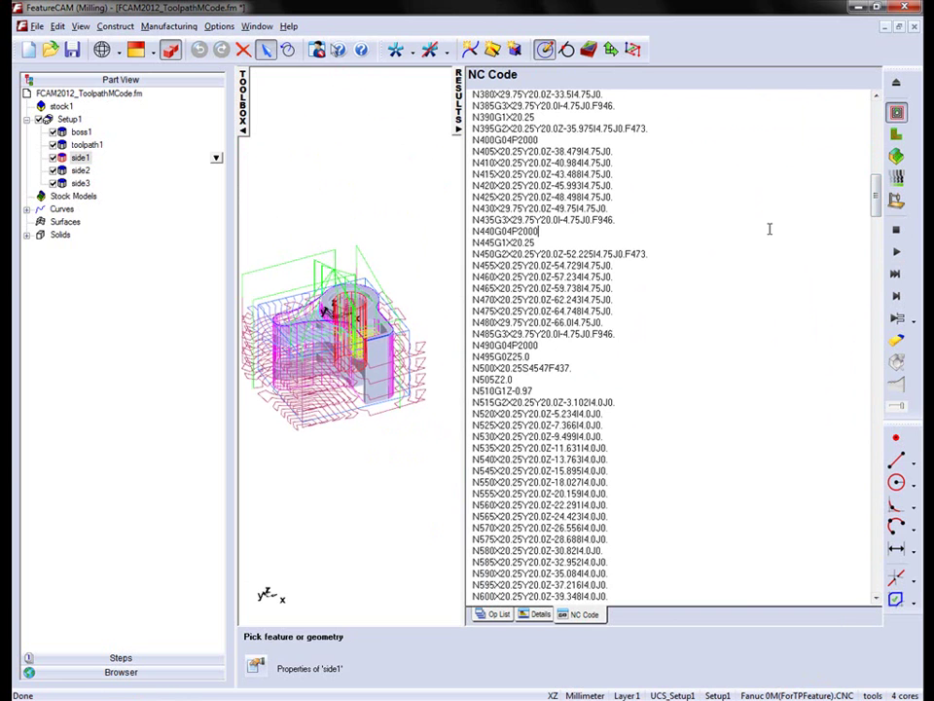
Search the NC code for 'G0', stepping through each G04 dwell with Find Next, then close Find.
key("ctrl+f")
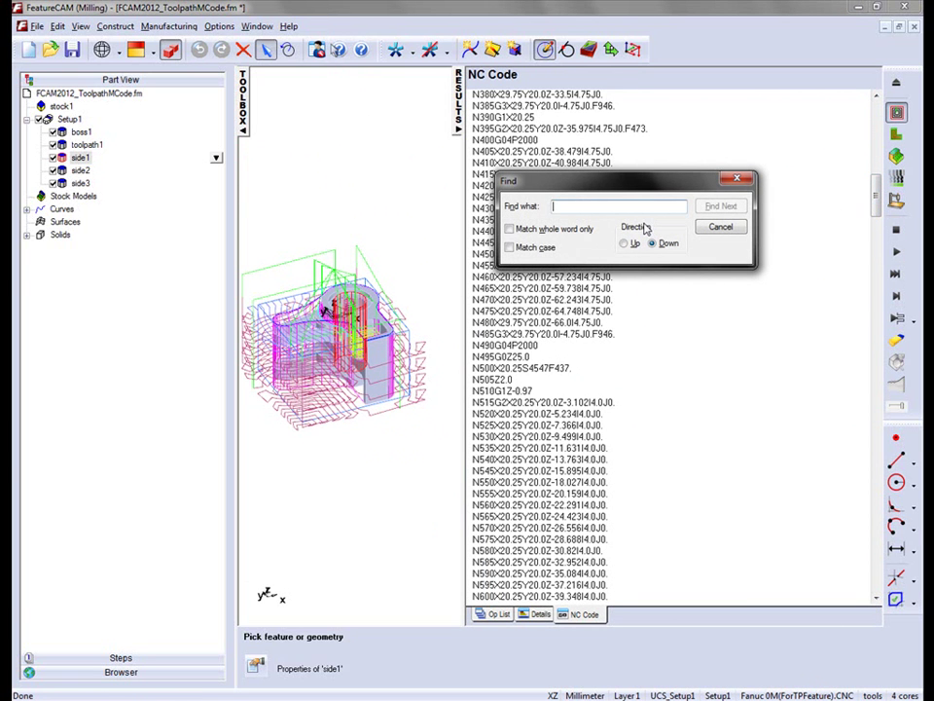
type("G04")
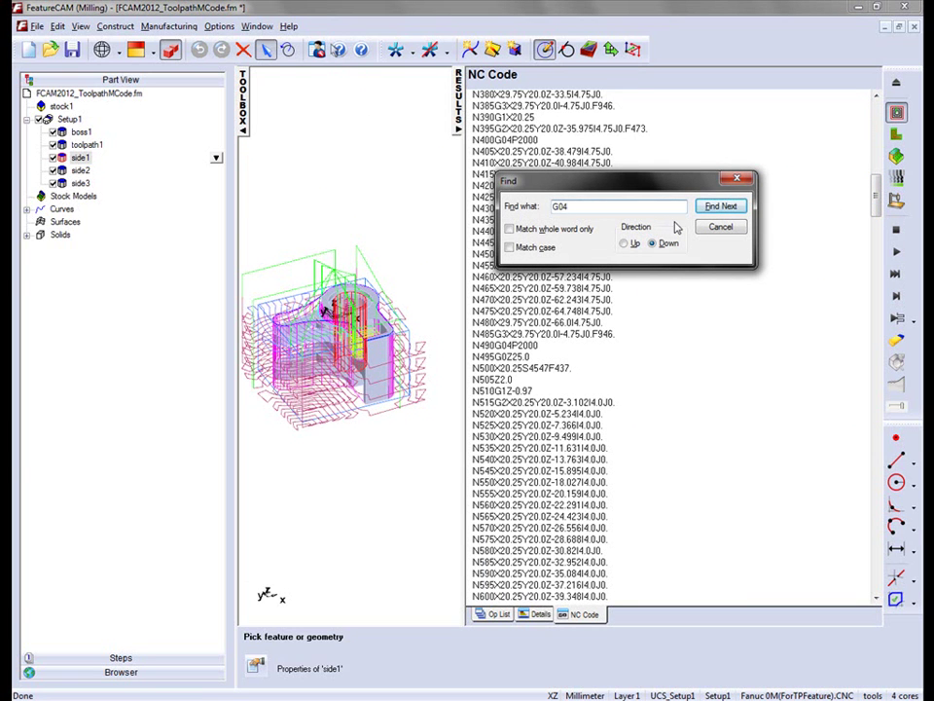
left_click(721, 206)
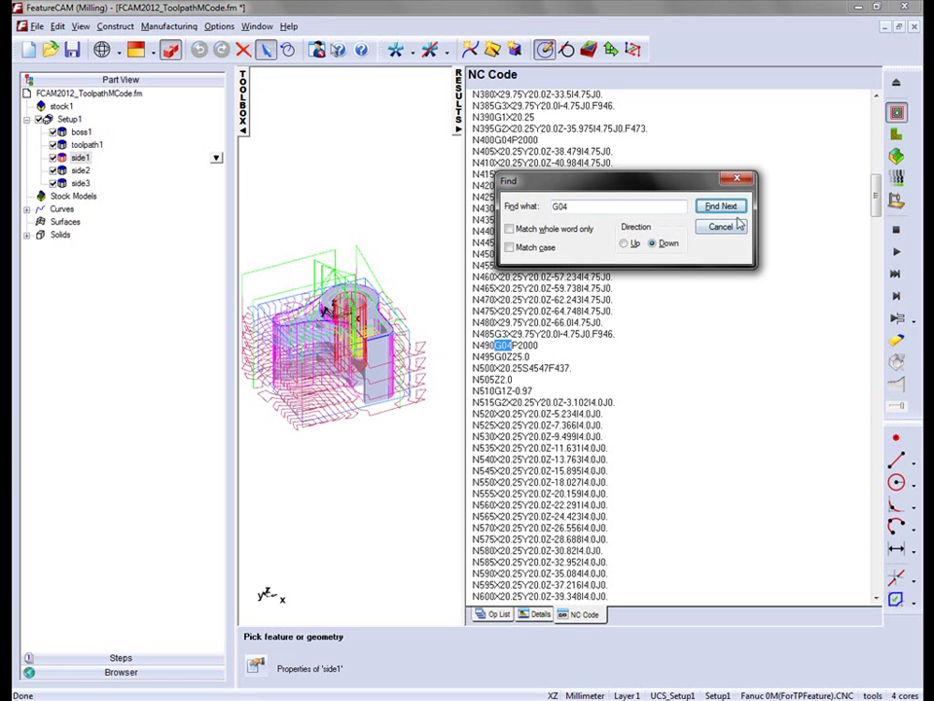
left_click(732, 208)
left_click(732, 207)
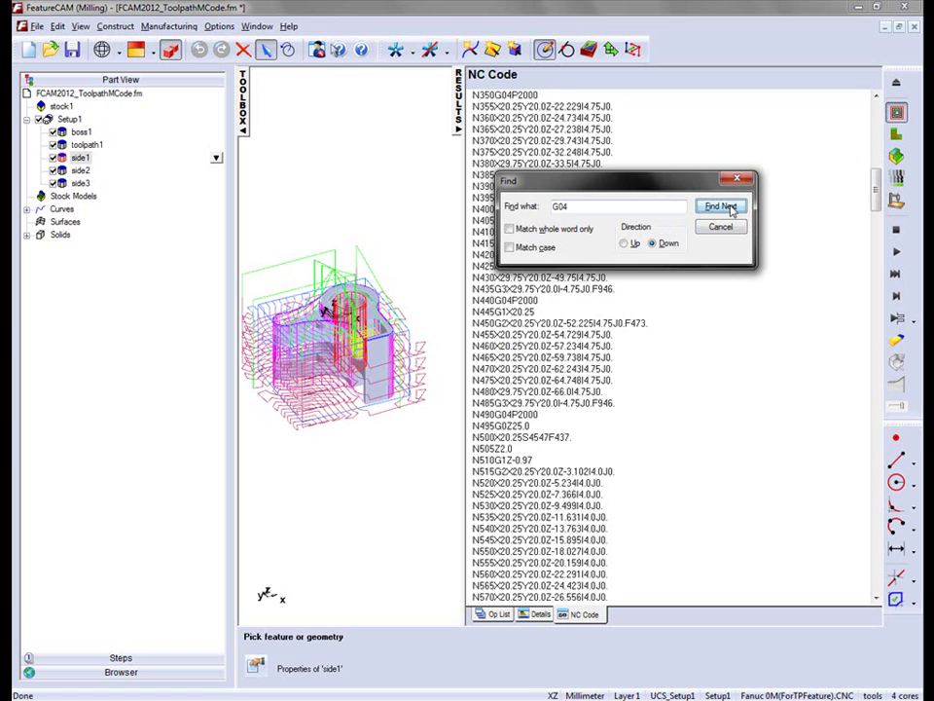
left_click_drag(666, 189, 713, 274)
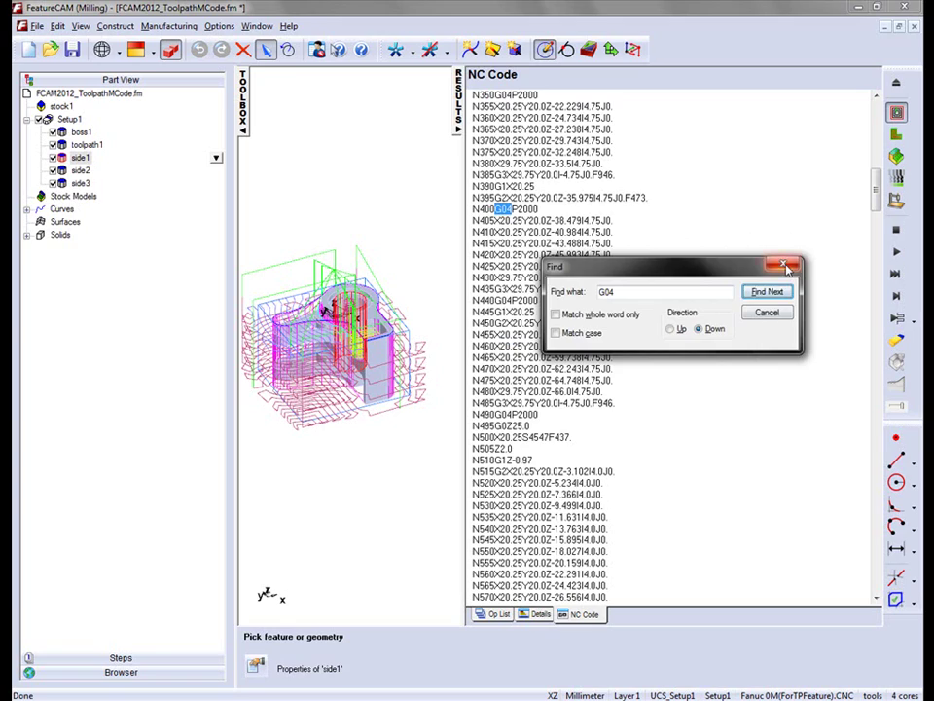
left_click(767, 311)
Collapse the Results panel, select side2, and orbit and zoom in on its toolpath.
left_click(458, 128)
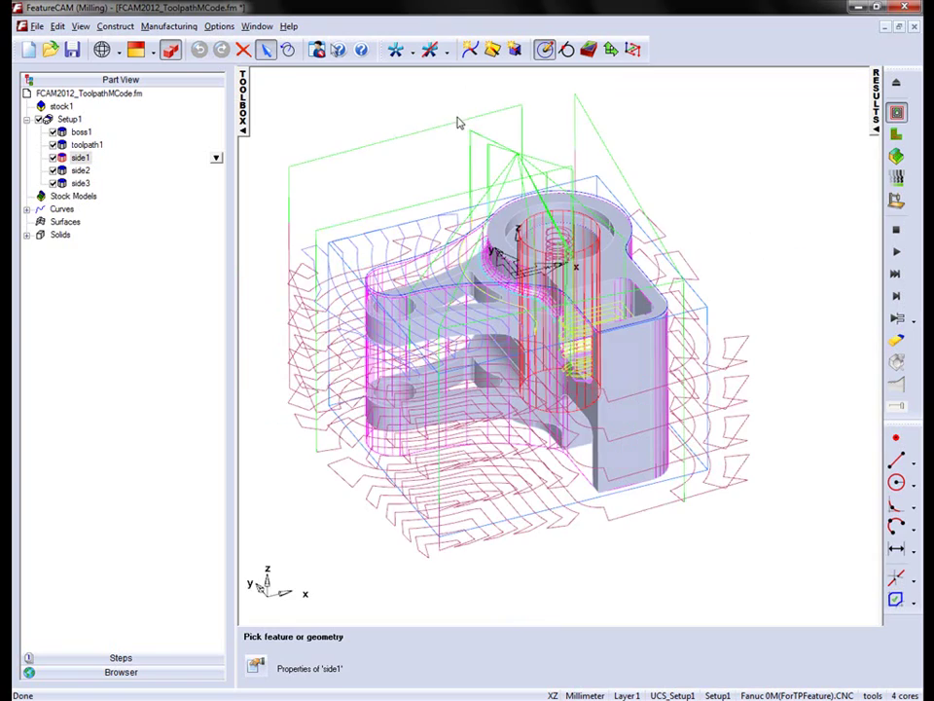
left_click(457, 171)
middle_click_drag(456, 171, 671, 368)
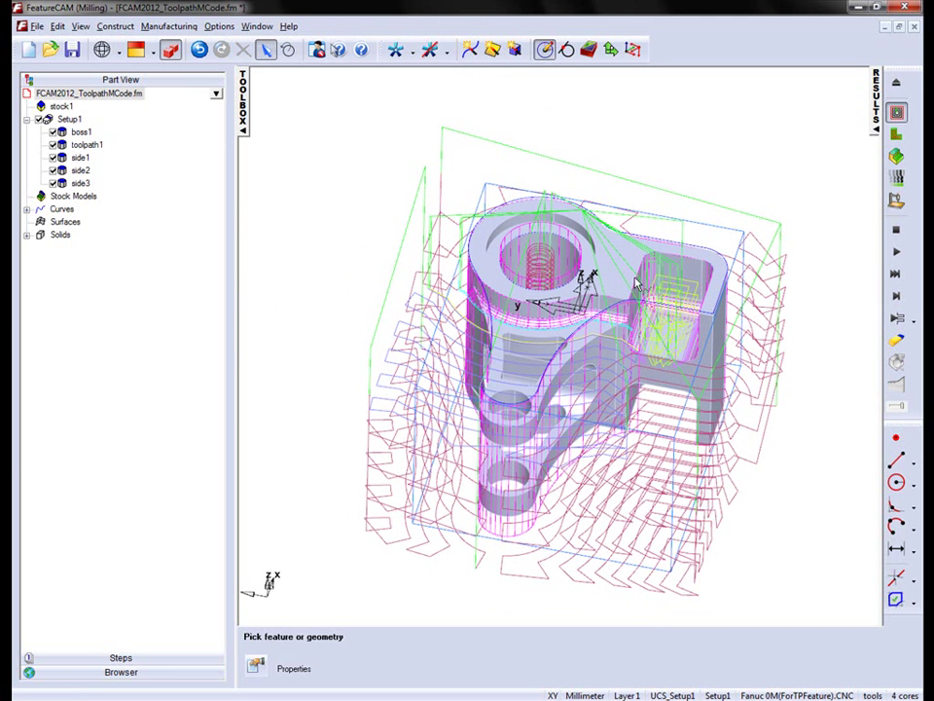
left_click(79, 172)
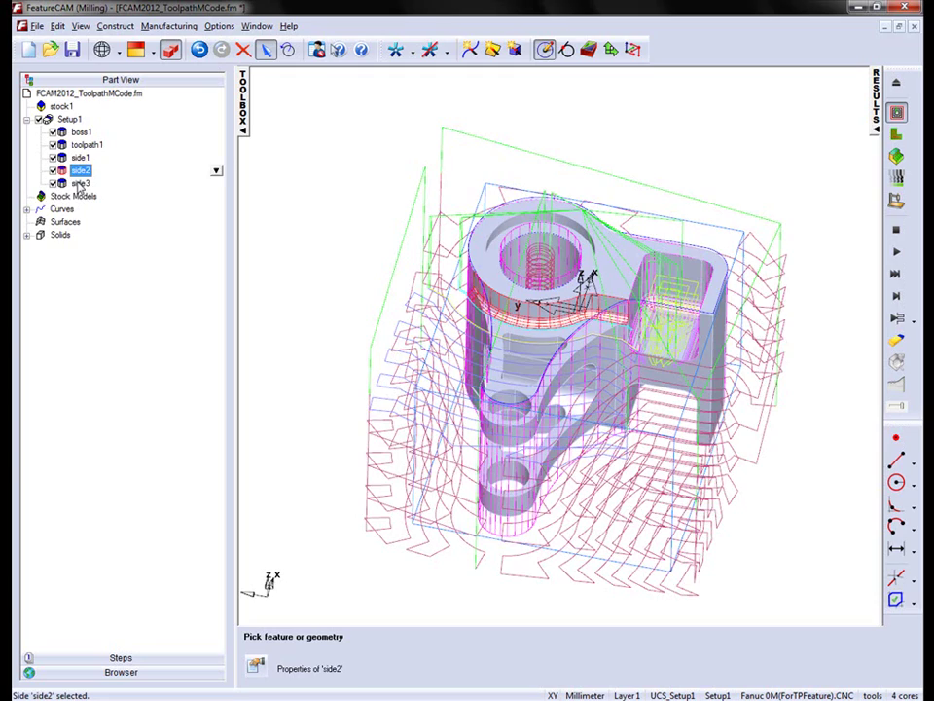
middle_click_drag(646, 422, 580, 357)
scroll(579, 357, "up", 5)
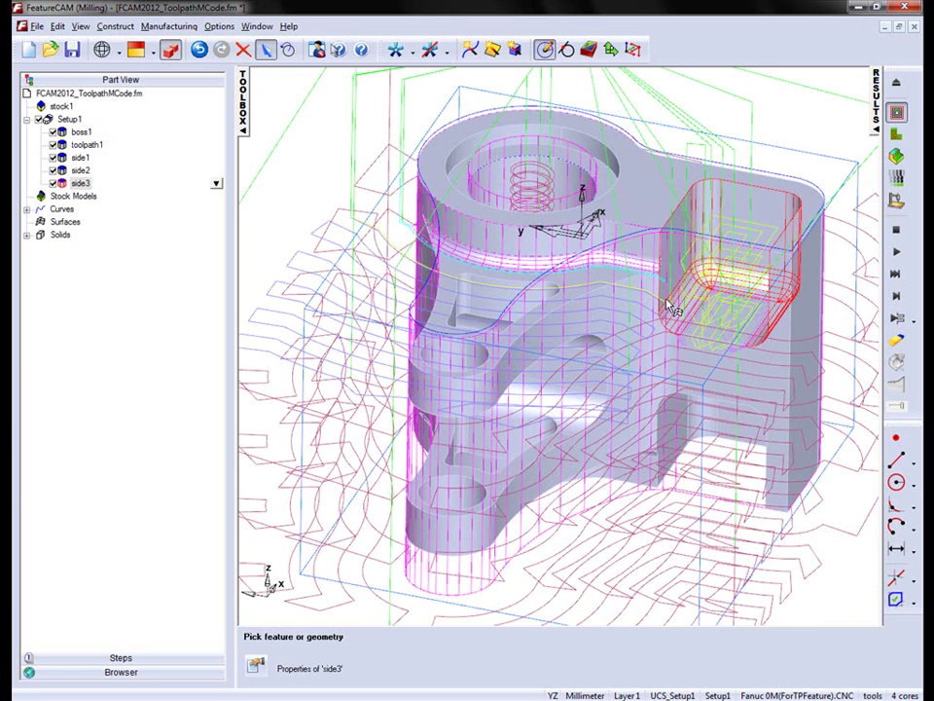
Preview side3's toolpaths on the part from its Properties dialog.
left_click(81, 183)
left_click(216, 183)
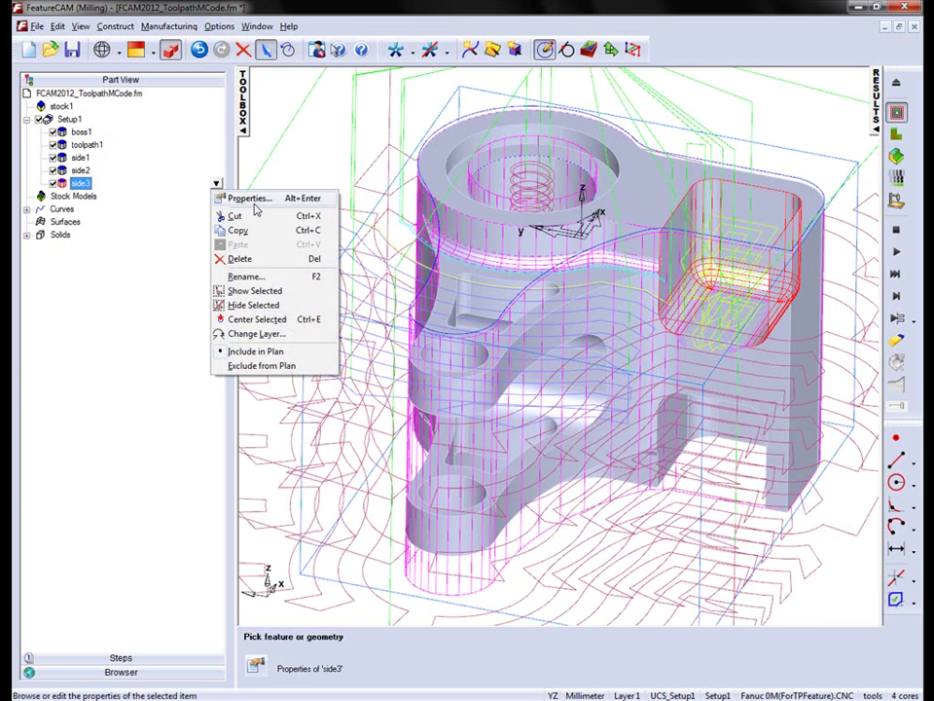
left_click(255, 198)
middle_click_drag(545, 262, 617, 300)
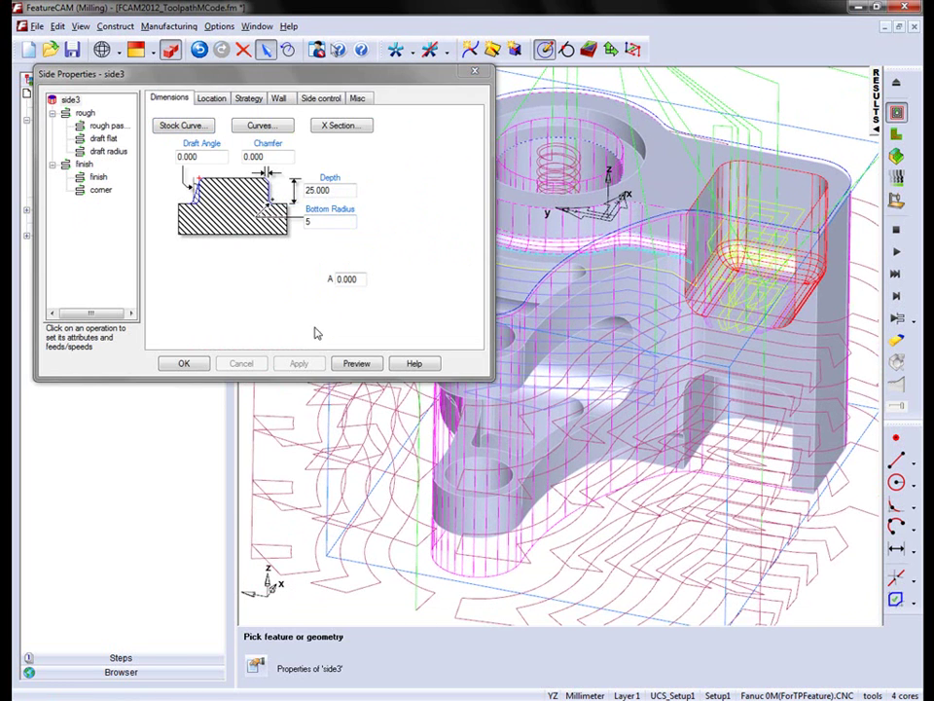
left_click(356, 364)
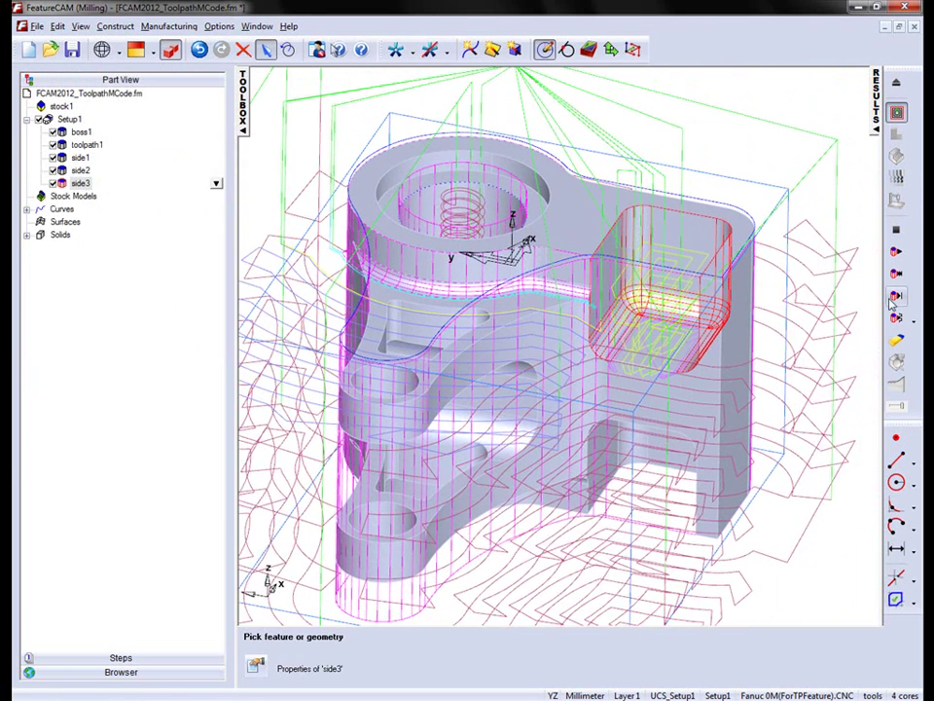
Step through side3's machining simulation with Single Step.
left_click(897, 297)
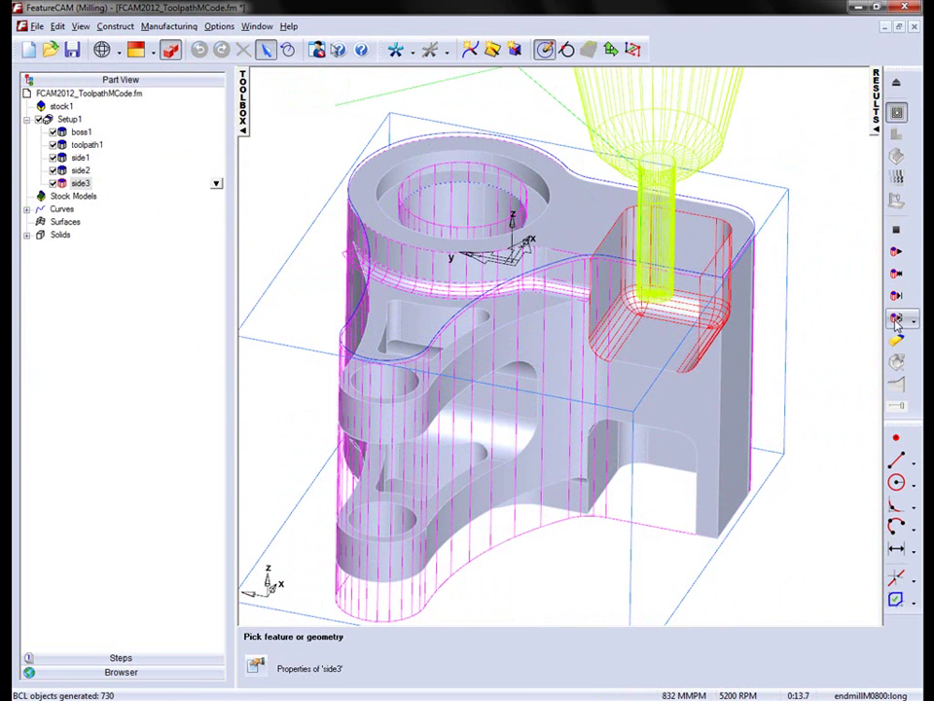
left_click(896, 321)
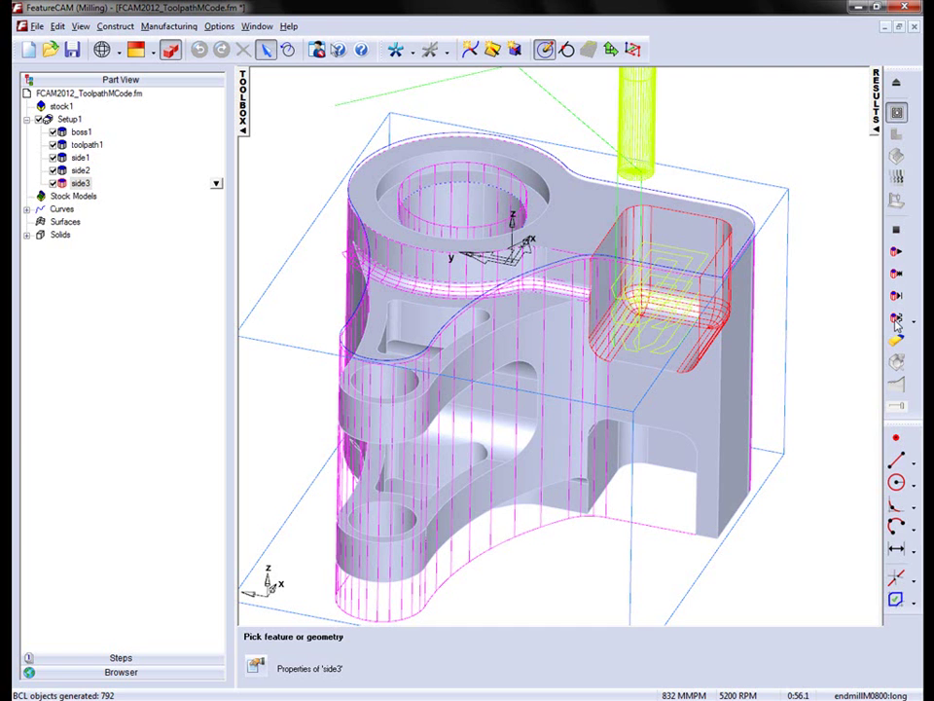
left_click(897, 321)
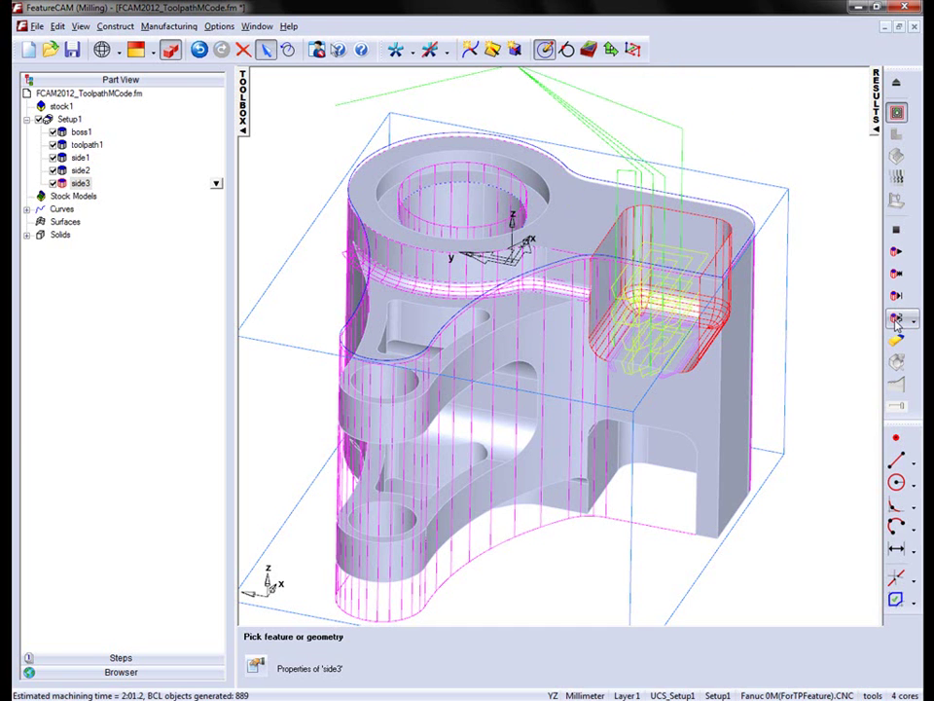
left_click(897, 321)
Stop the simulation and select side3's rough pass 1 in the Results Op List.
left_click(899, 86)
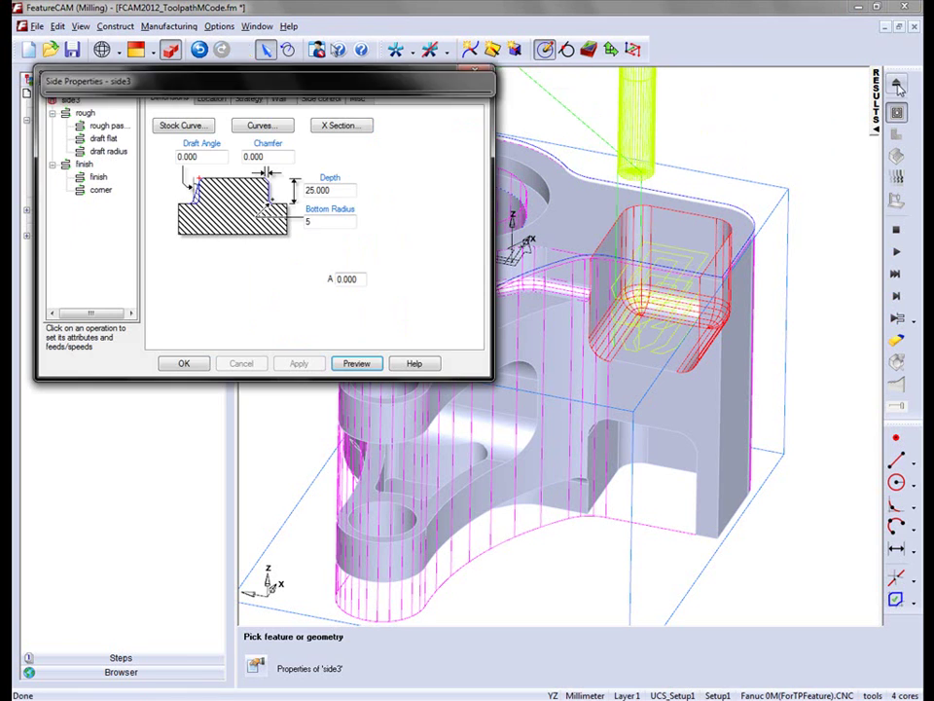
double_click(103, 126)
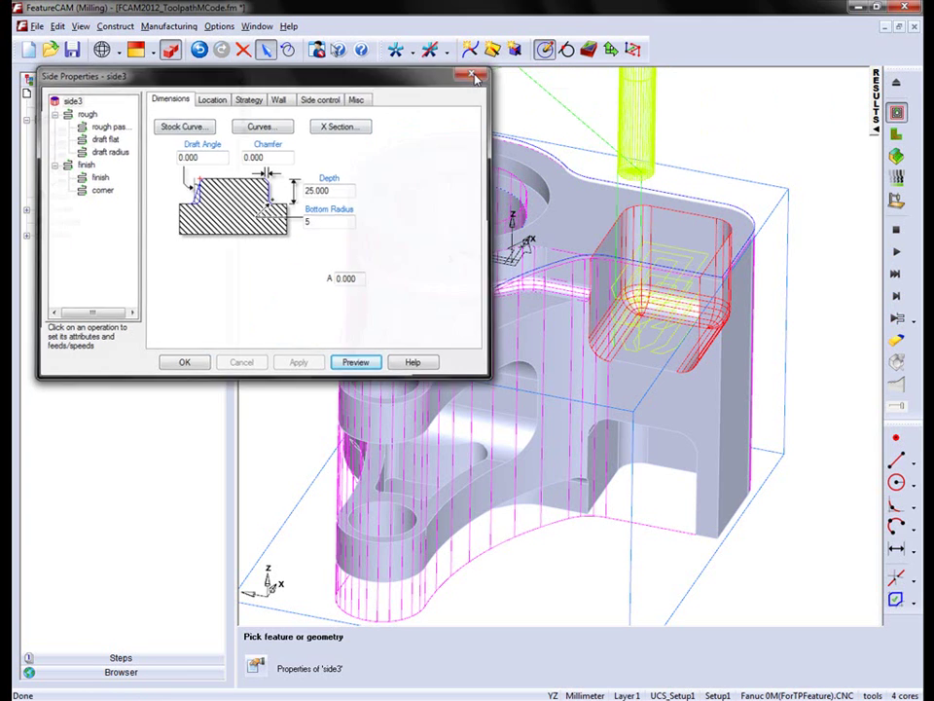
left_click(475, 71)
left_click(896, 229)
left_click(876, 97)
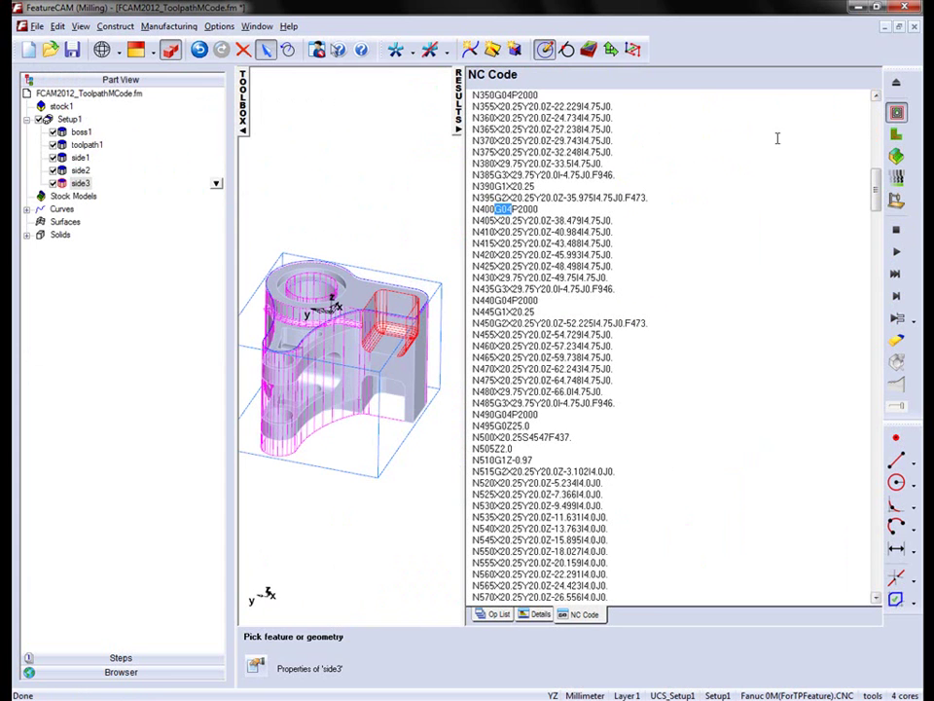
left_click(501, 614)
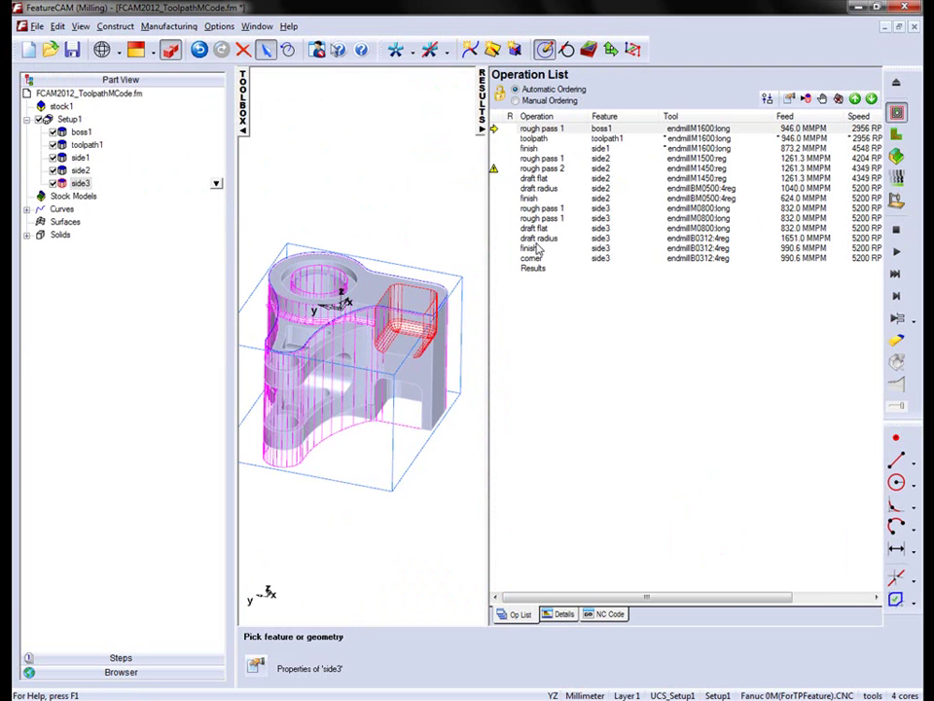
left_click(535, 210)
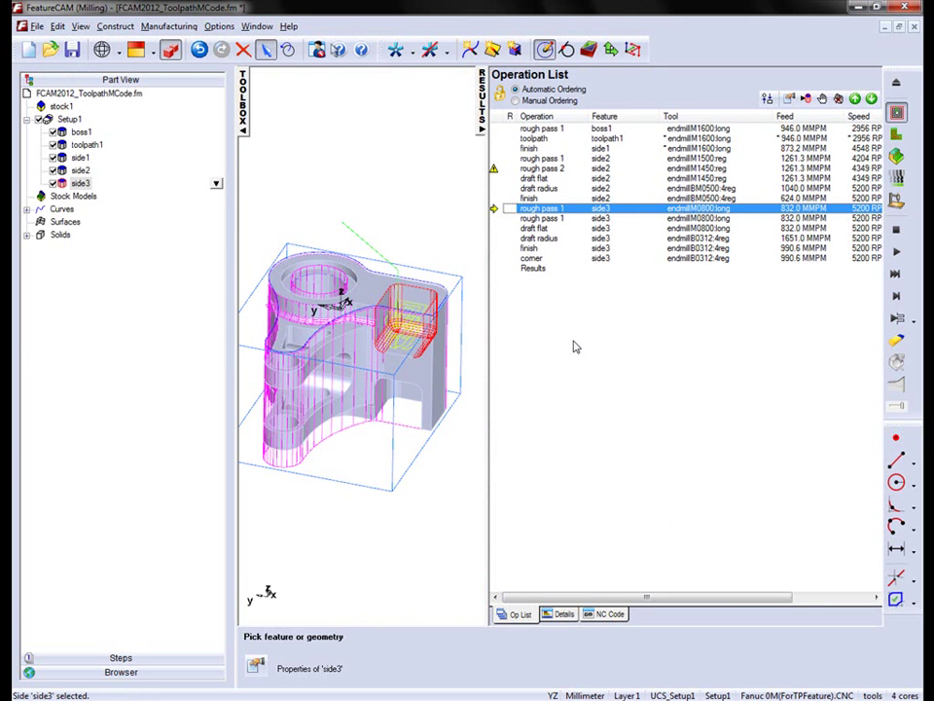
Convert rough pass 1 into toolpath feature toolpath2 and open its Toolpath Properties.
right_click(556, 210)
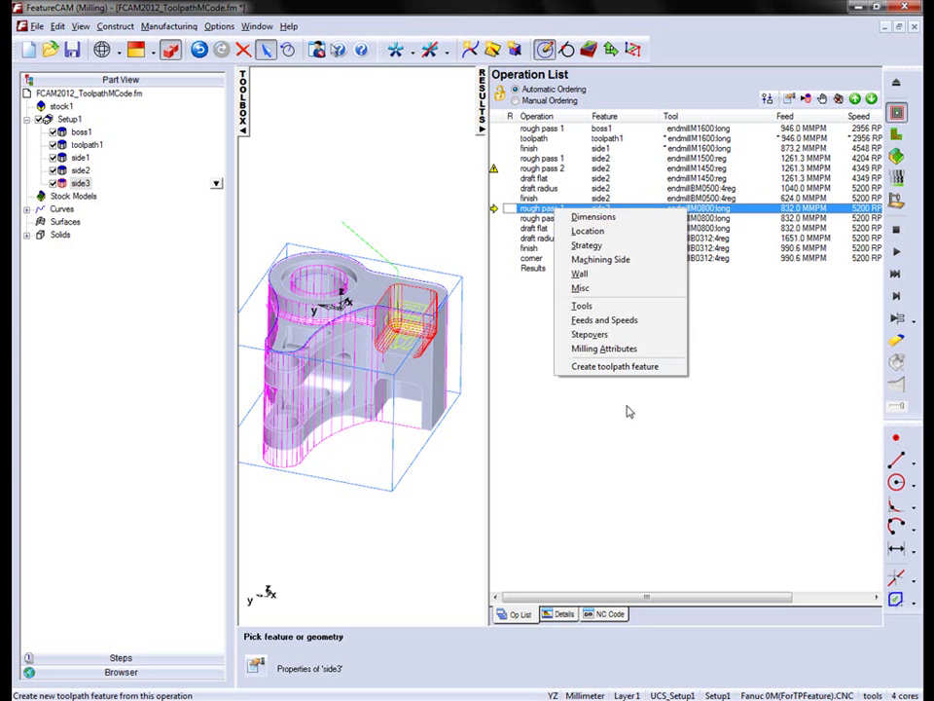
left_click(625, 367)
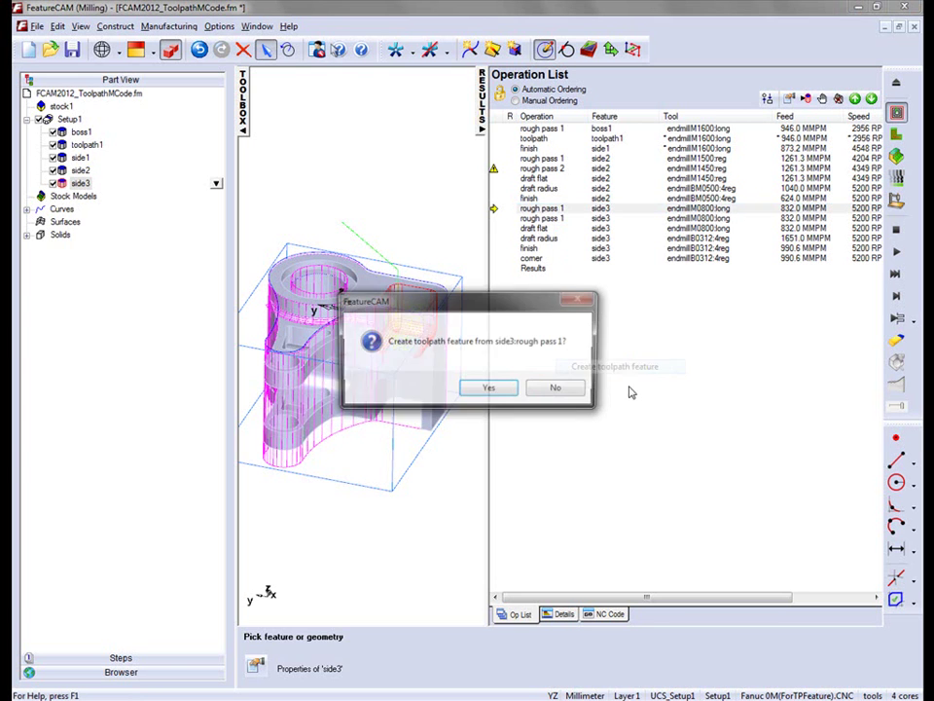
left_click(498, 390)
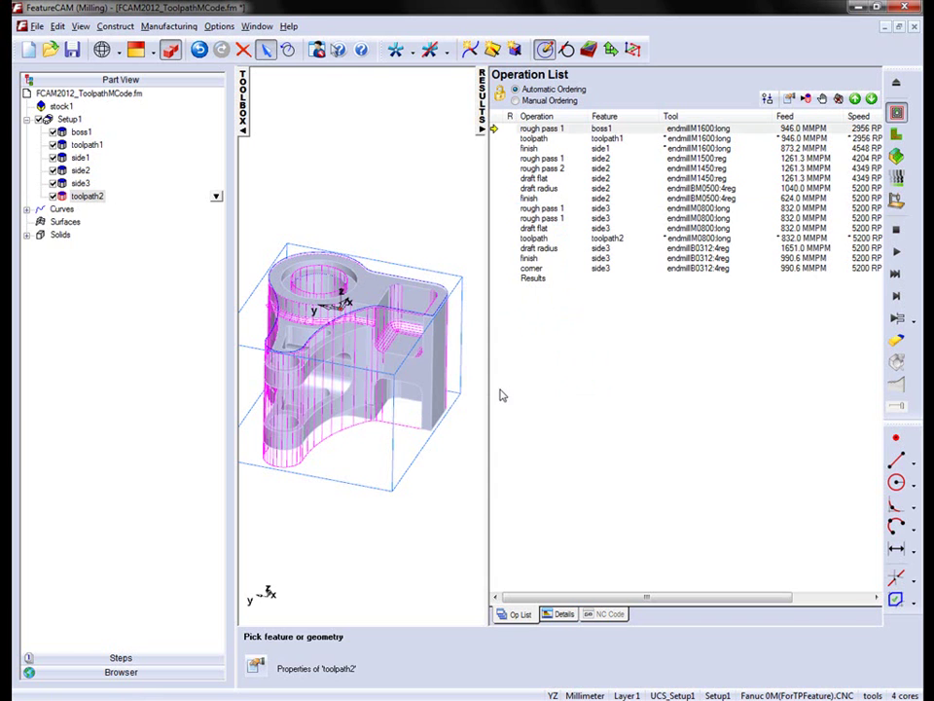
left_click(535, 241)
double_click(536, 242)
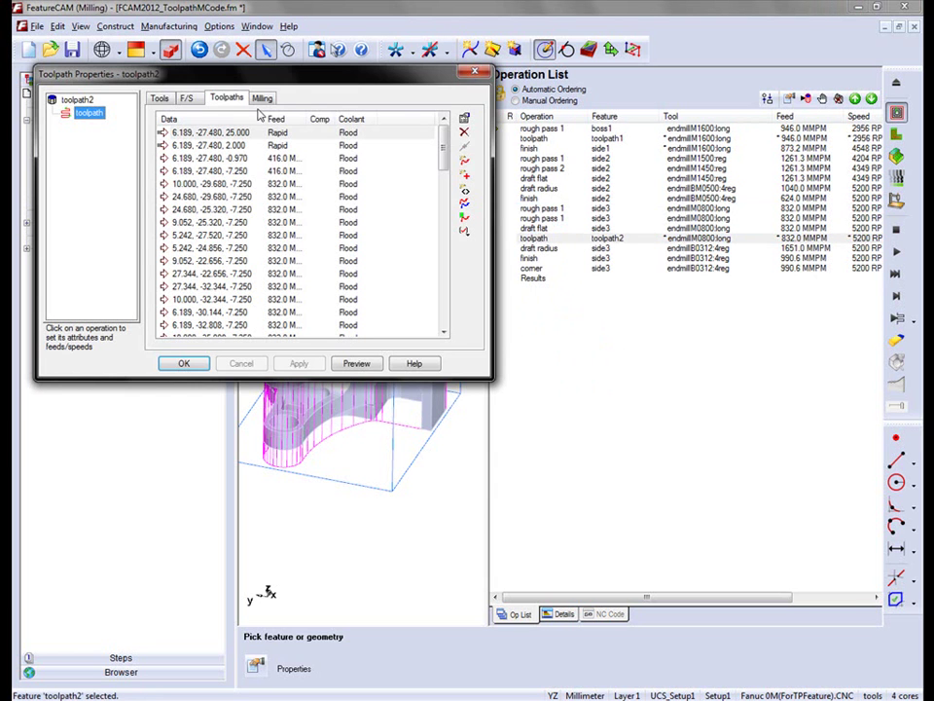
Recenter the part, hide the Op List and reposition the properties window.
scroll(454, 451, "down", 2)
left_click(452, 444)
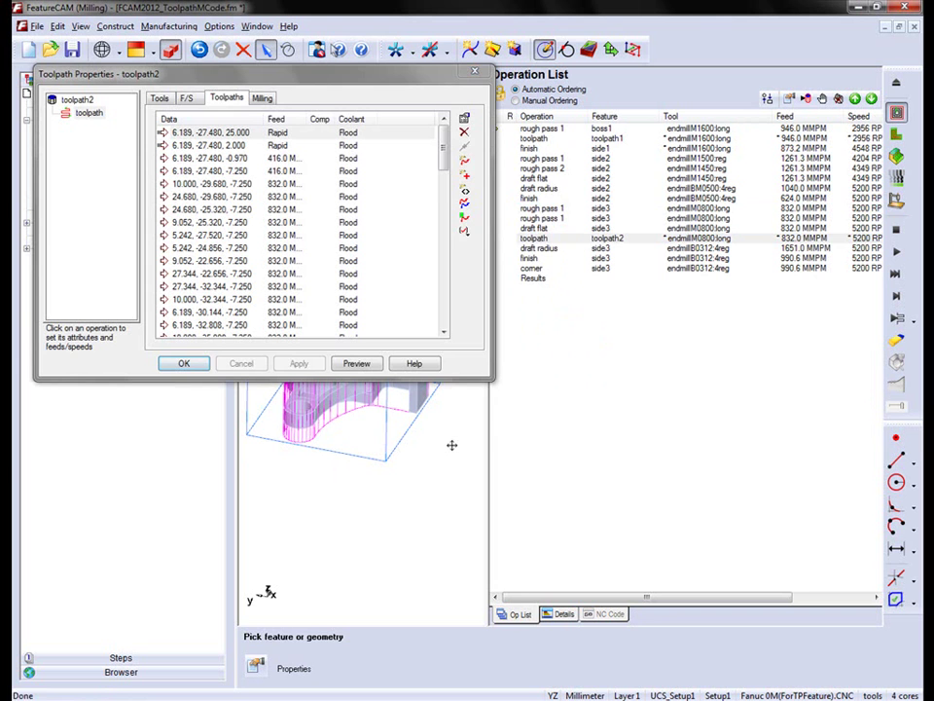
right_click(441, 453)
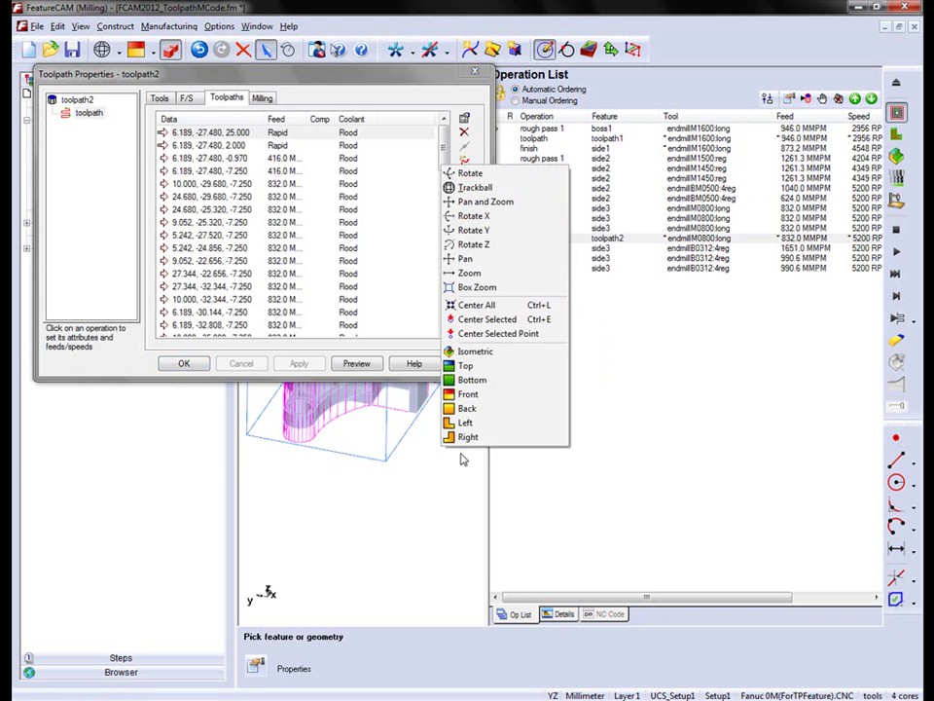
left_click(482, 306)
left_click_drag(308, 70, 605, 392)
left_click(494, 105)
left_click_drag(546, 398, 271, 151)
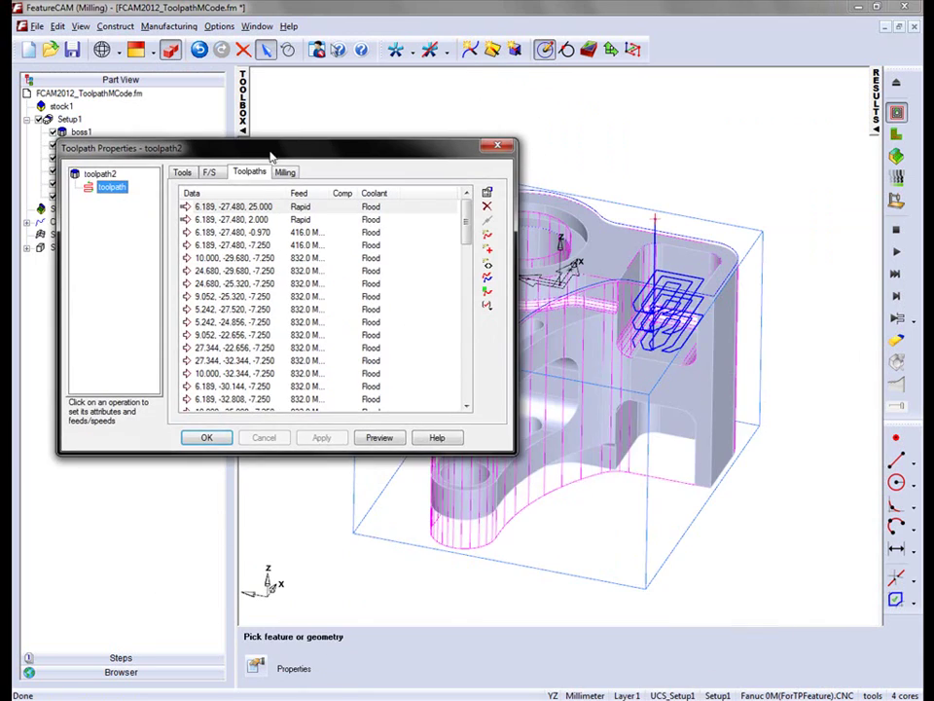
middle_click_drag(691, 348, 518, 187)
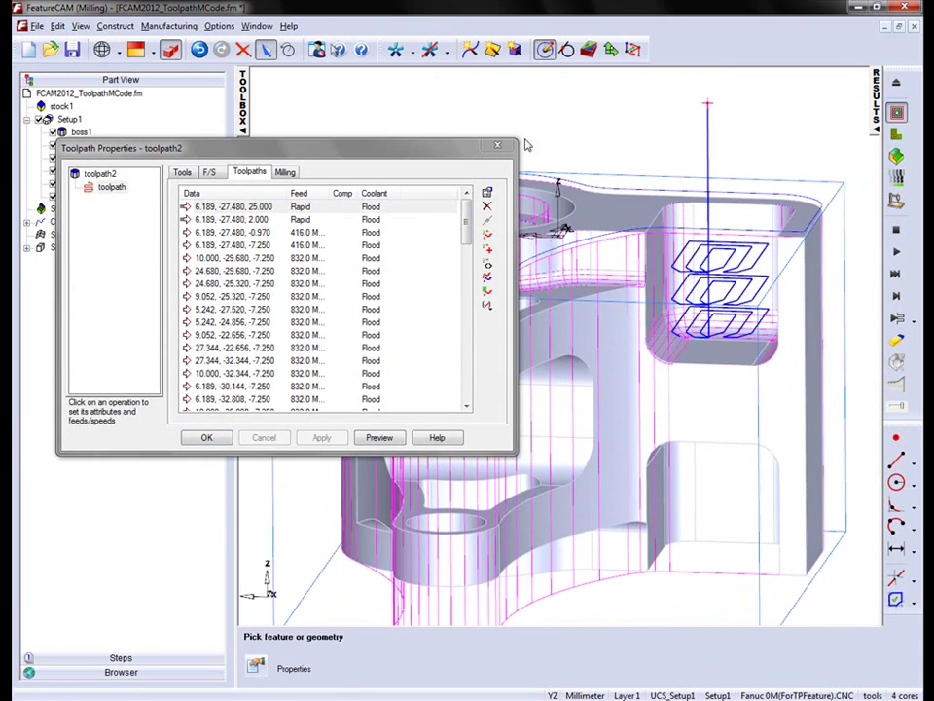
Show toolpath2 alone and view its stacked passes from the side in XZ.
left_click(428, 48)
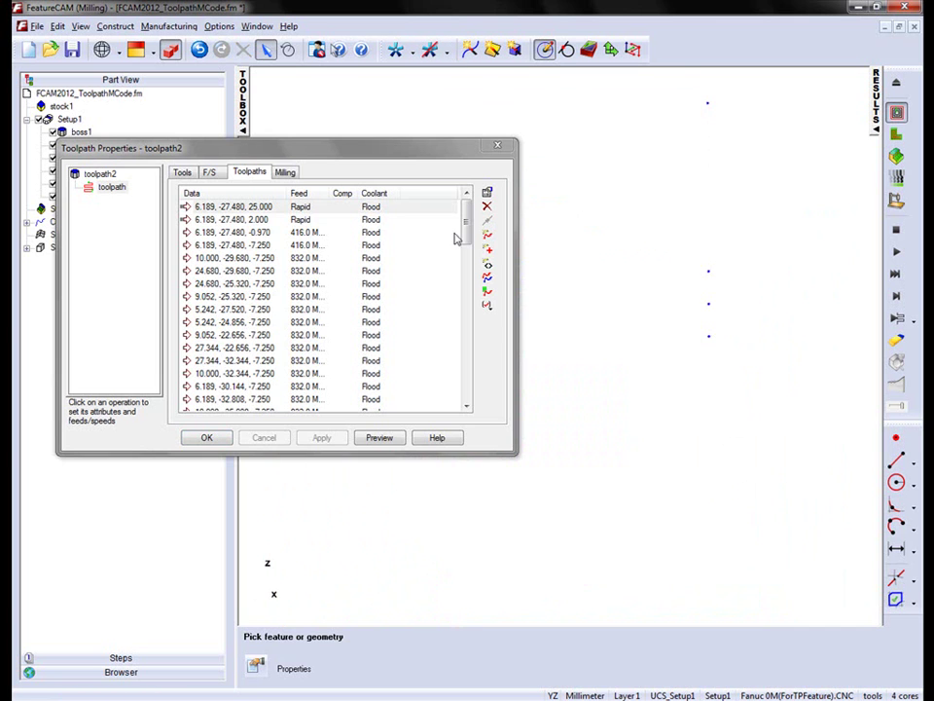
left_click(280, 172)
left_click(255, 172)
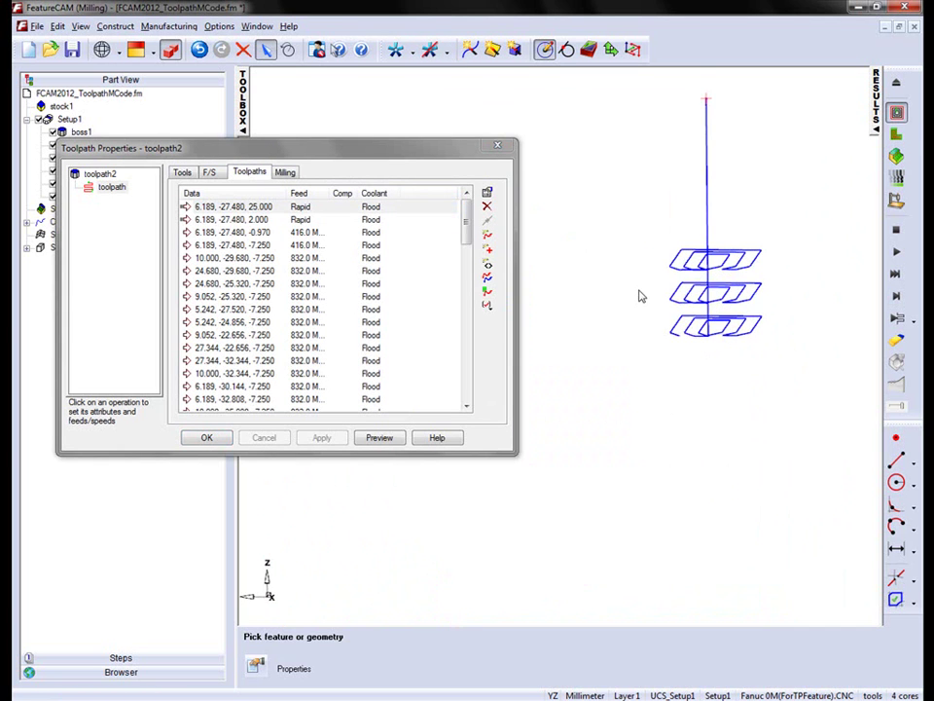
key("ctrl+2")
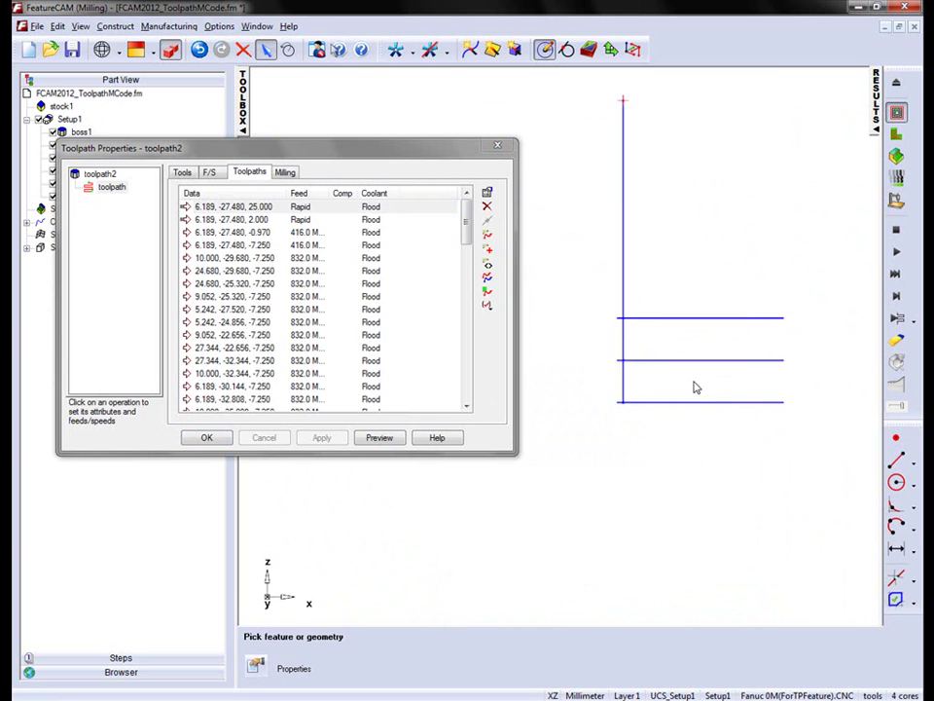
middle_click_drag(744, 396, 719, 394)
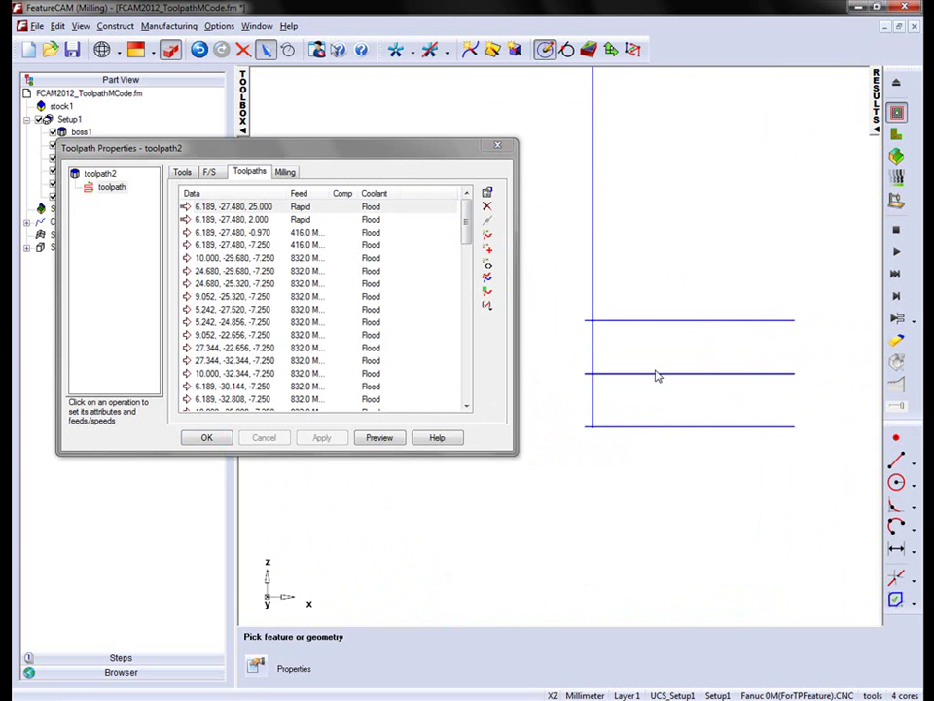
mouse_move(466, 211)
left_mouse_down()
mouse_move(477, 395)
mouse_move(469, 216)
left_mouse_up()
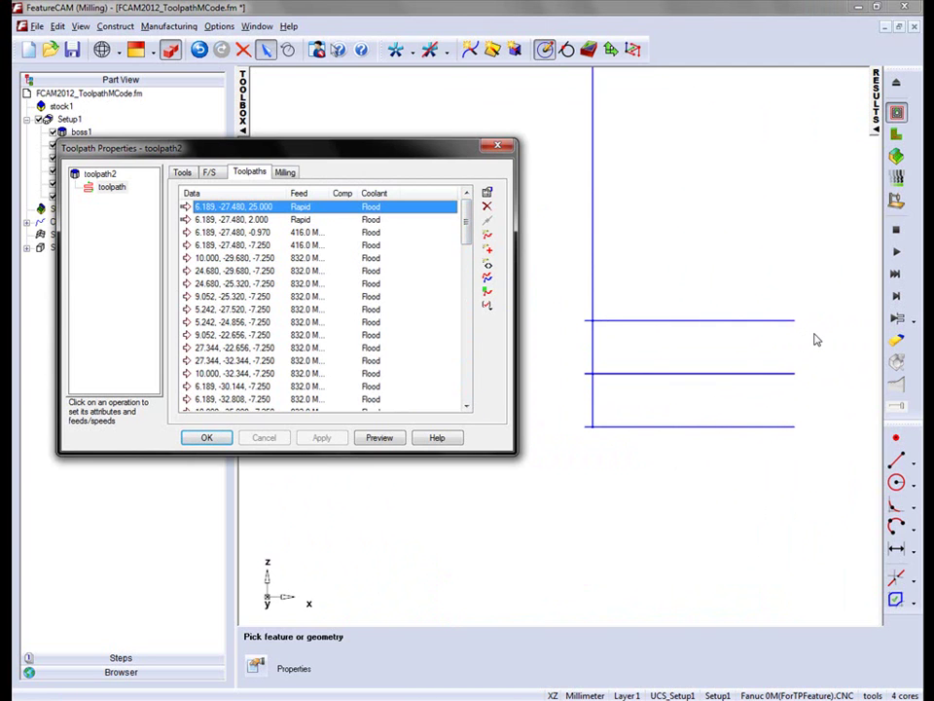
left_click_drag(814, 344, 540, 300)
middle_click_drag(602, 319, 778, 453)
Select the point 6.189, -27.480, -7.250 where the first pass reaches depth.
left_click(386, 396)
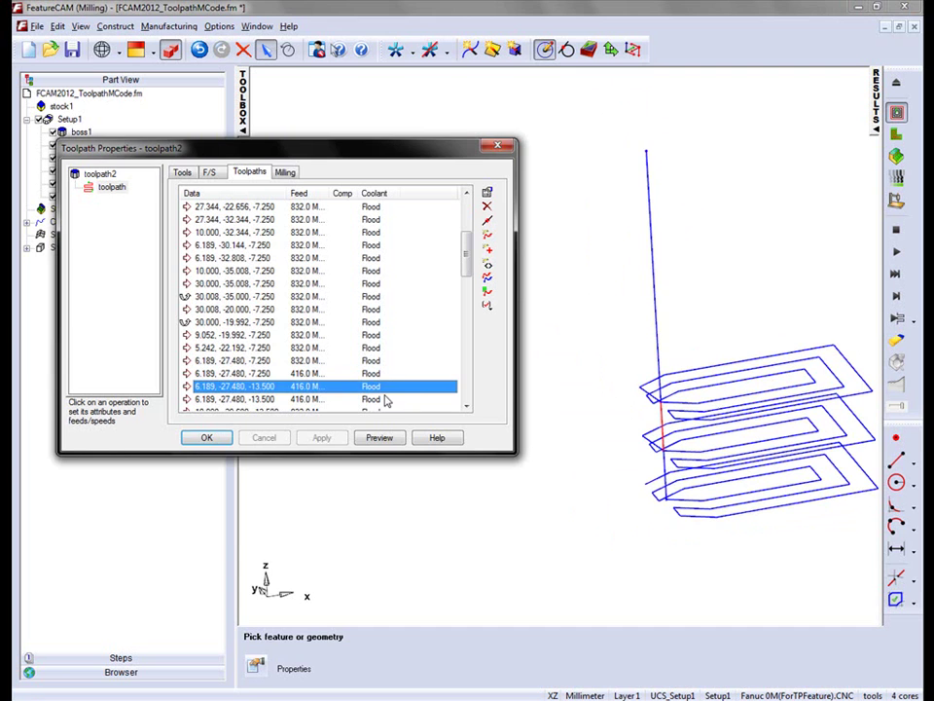
middle_click_drag(607, 381, 663, 333)
left_click(353, 379)
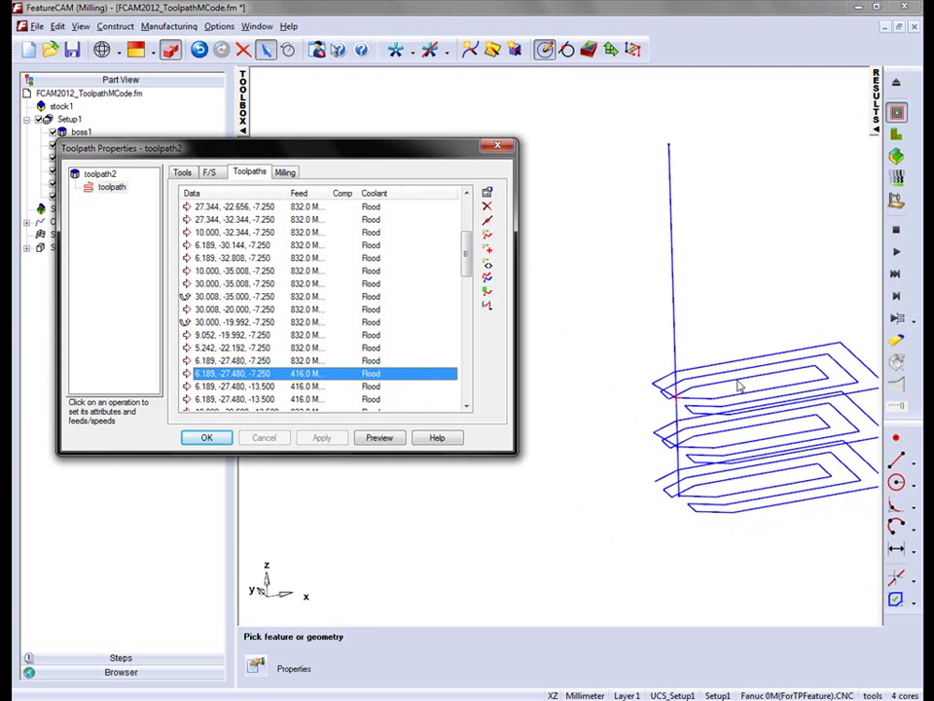
middle_click_drag(738, 387, 697, 380, "shift")
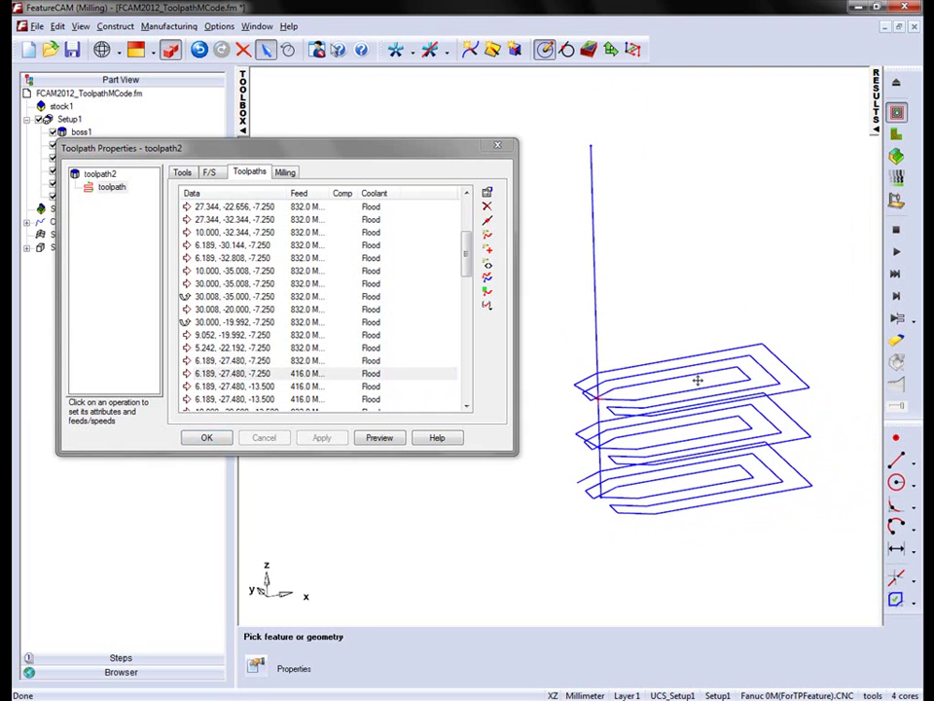
Add NC code text M00 with comment 'Check the Tool' to toolpath2, then apply and close.
left_click(488, 268)
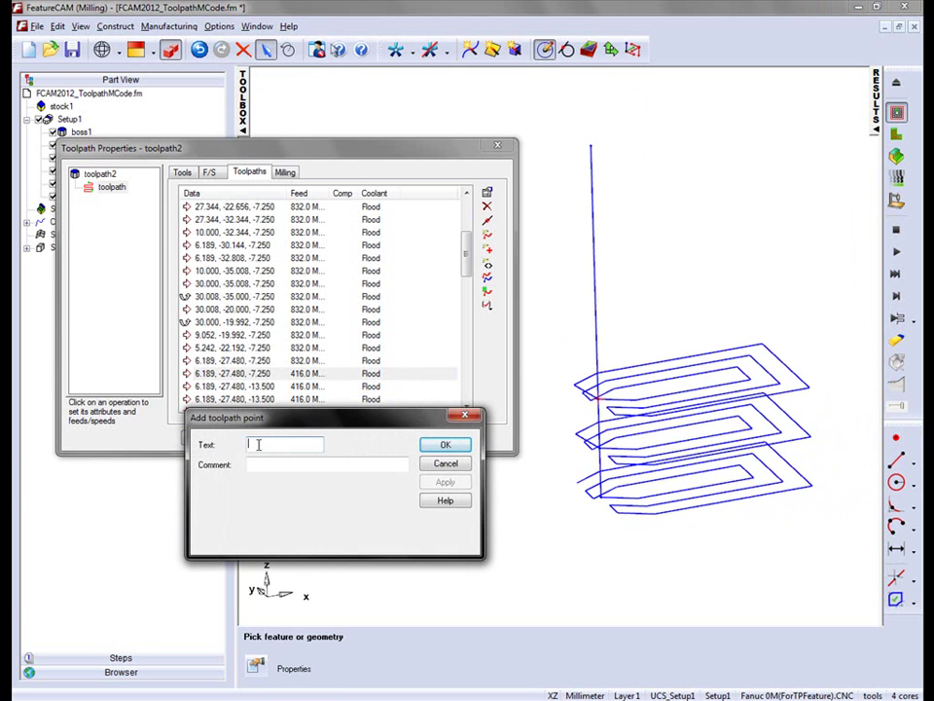
type("M00")
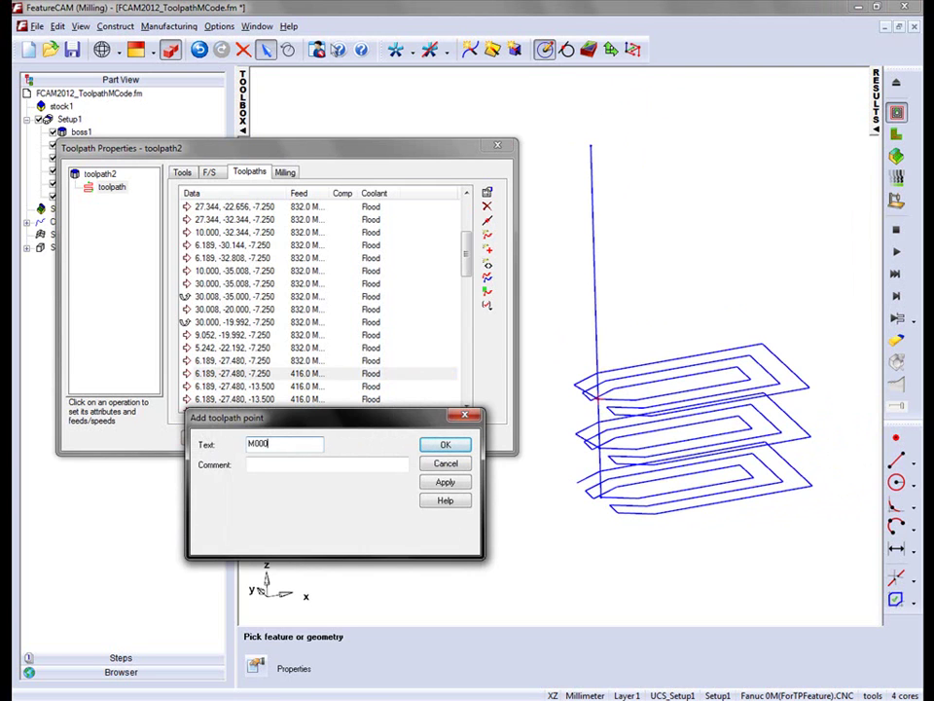
key("Tab")
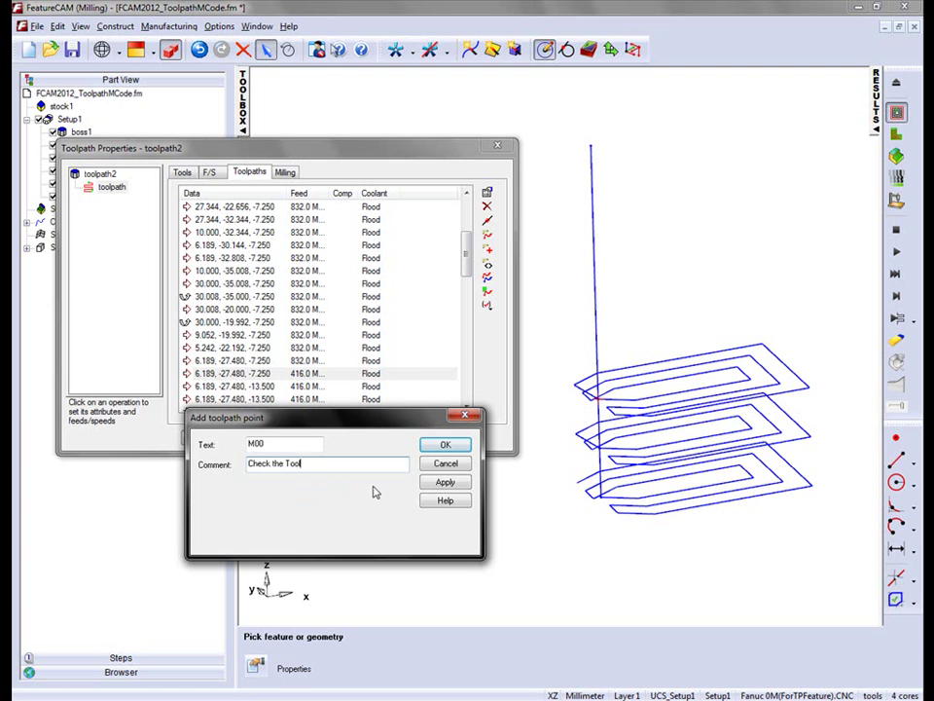
left_click(438, 483)
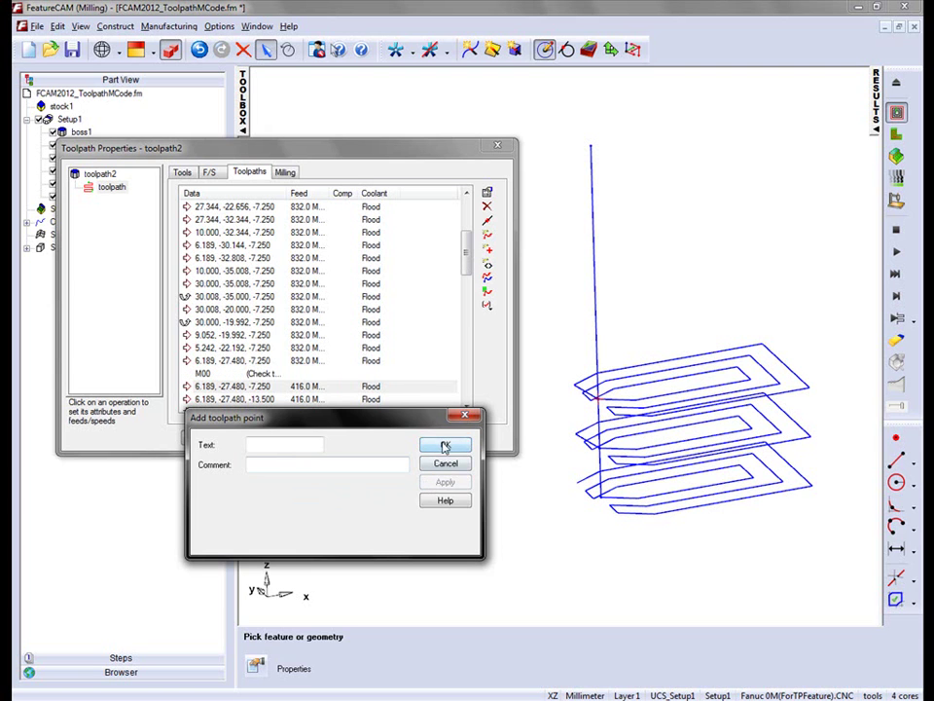
left_click(445, 446)
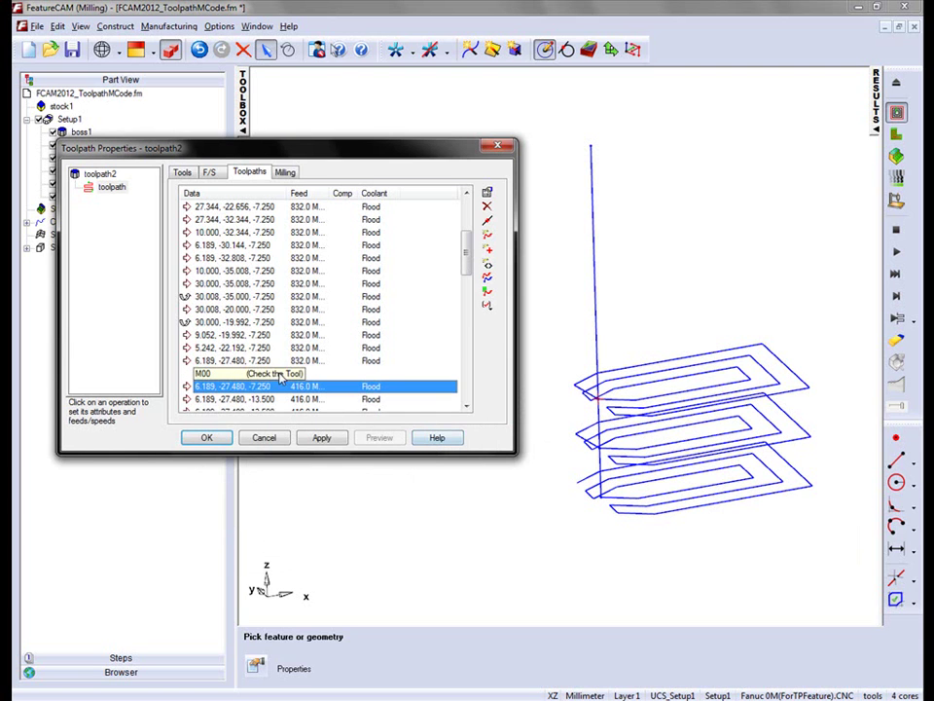
left_click(323, 438)
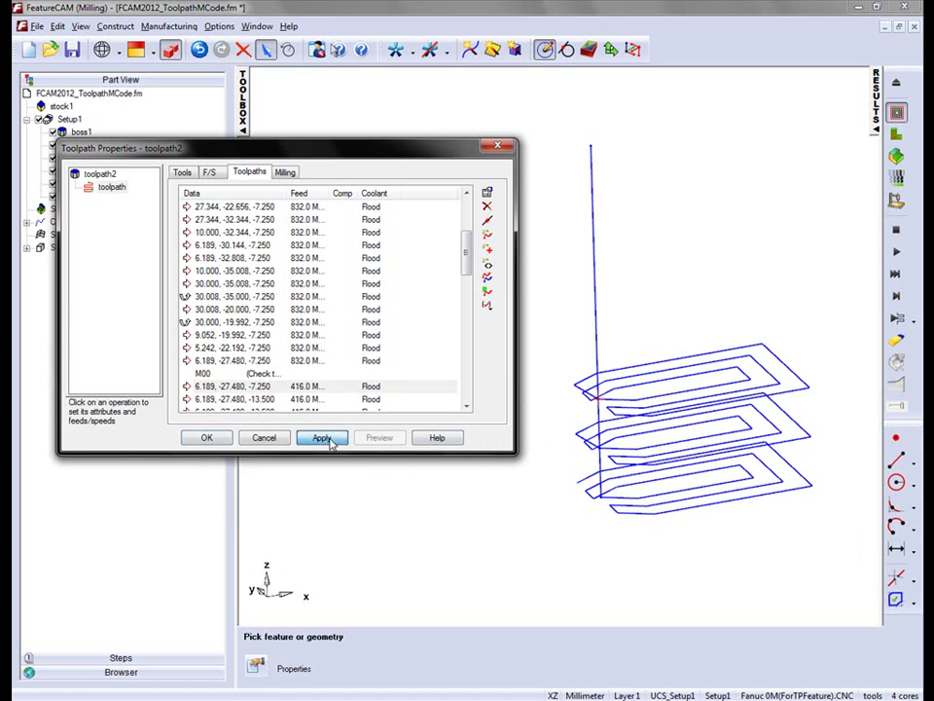
left_click(207, 438)
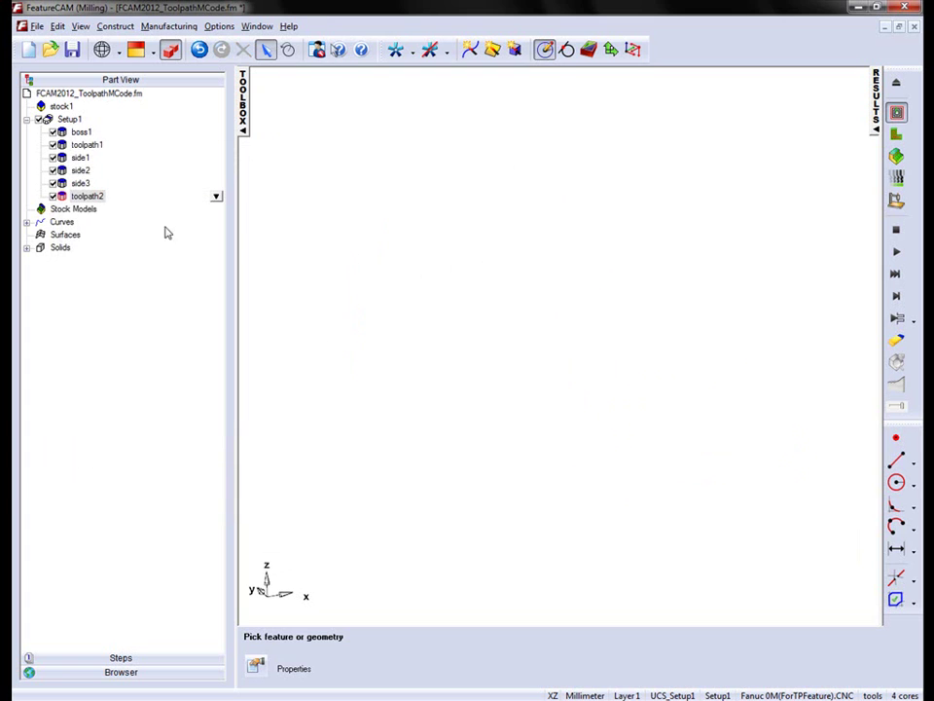
Uncheck Do rough pass for side3 and move toolpath2 above side3 in Setup1.
left_click(80, 184)
left_click(216, 183)
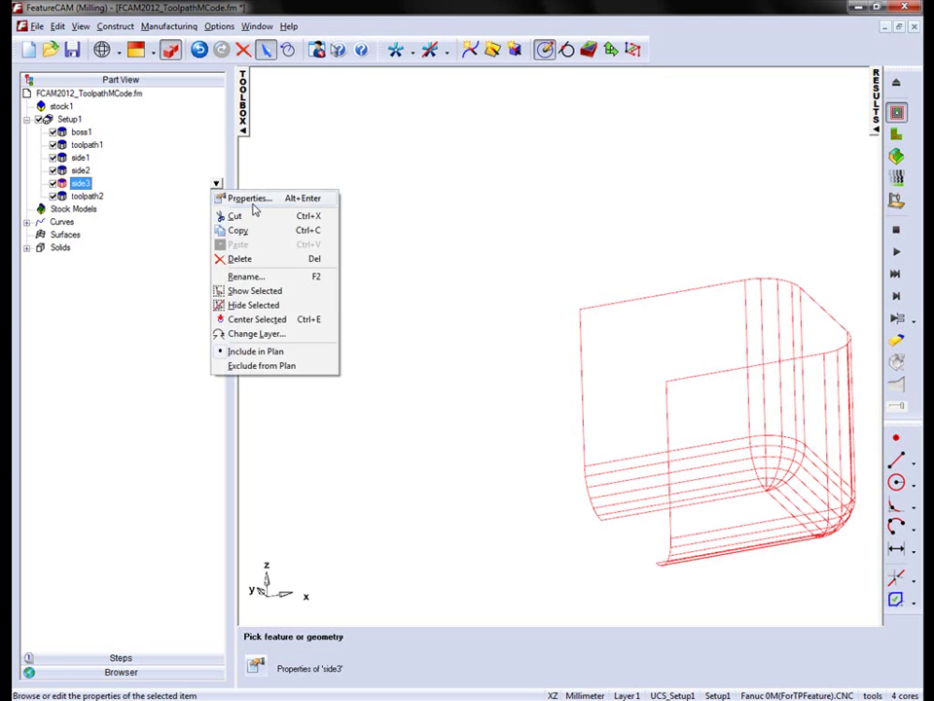
left_click(234, 196)
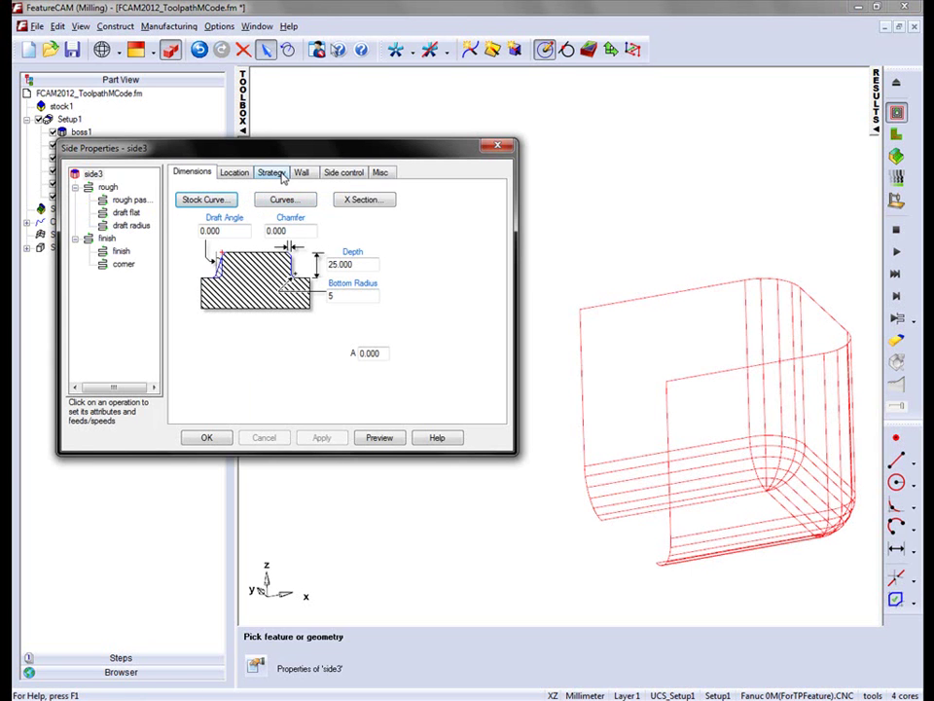
left_click(271, 173)
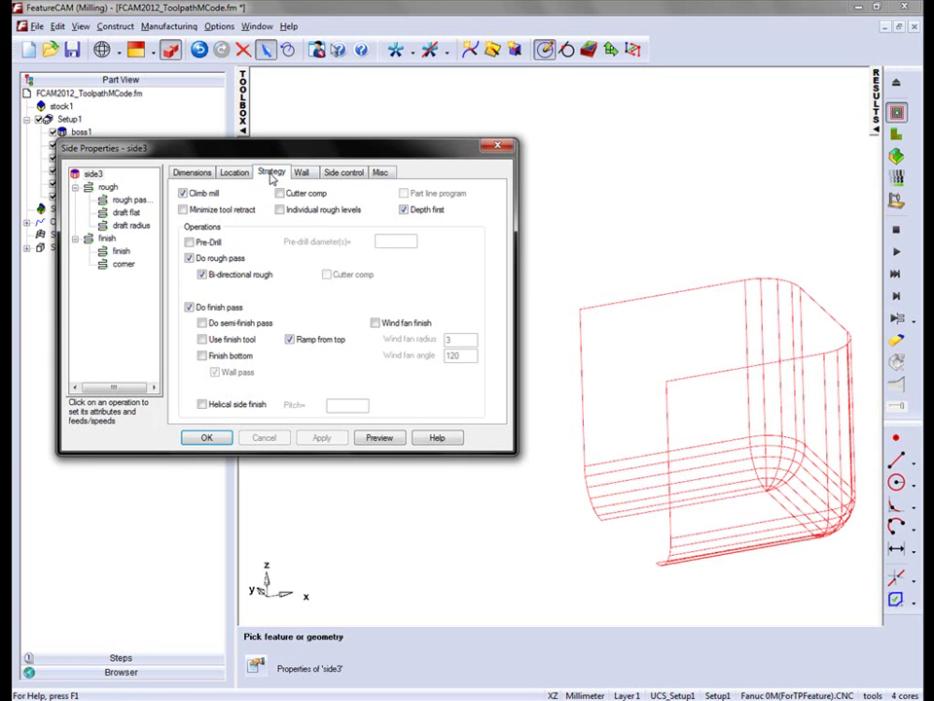
left_click(189, 258)
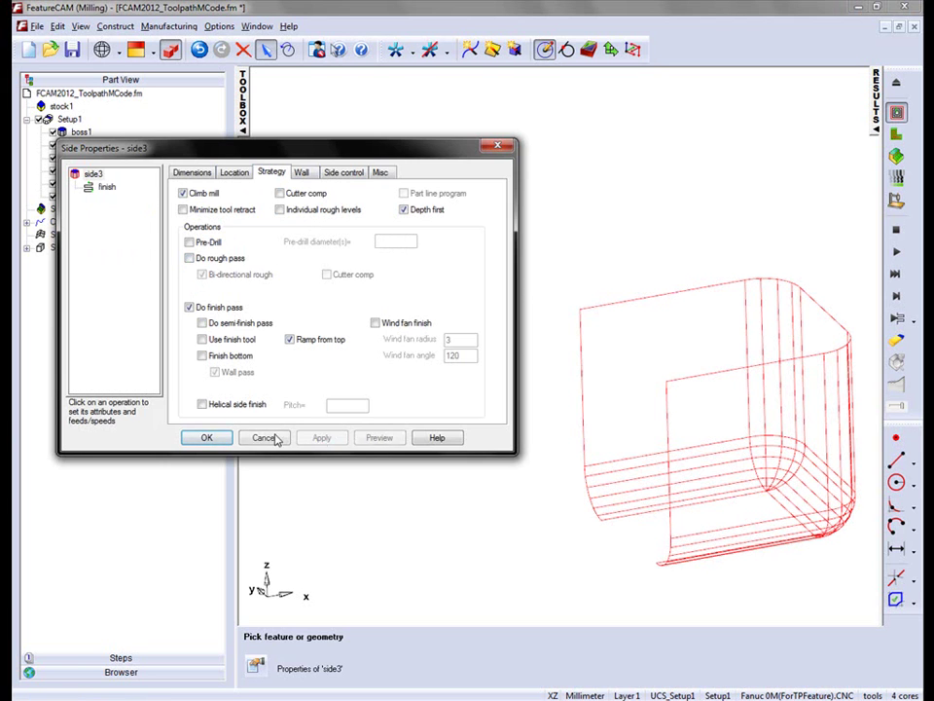
left_click(207, 438)
left_click_drag(66, 193, 65, 185)
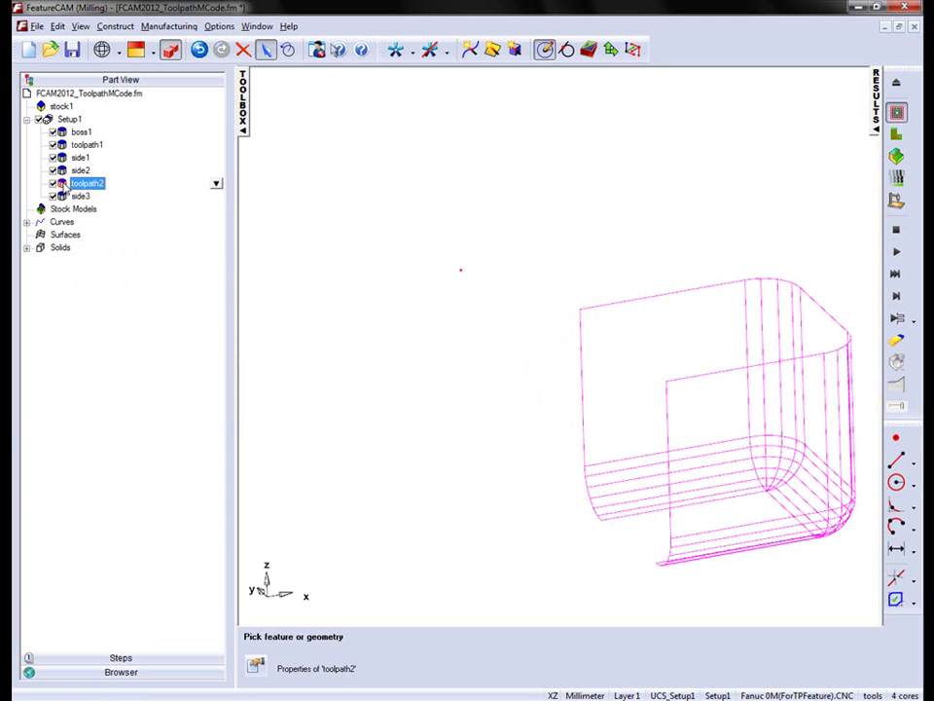
Run the simulation and display the generated NC code.
left_click(876, 102)
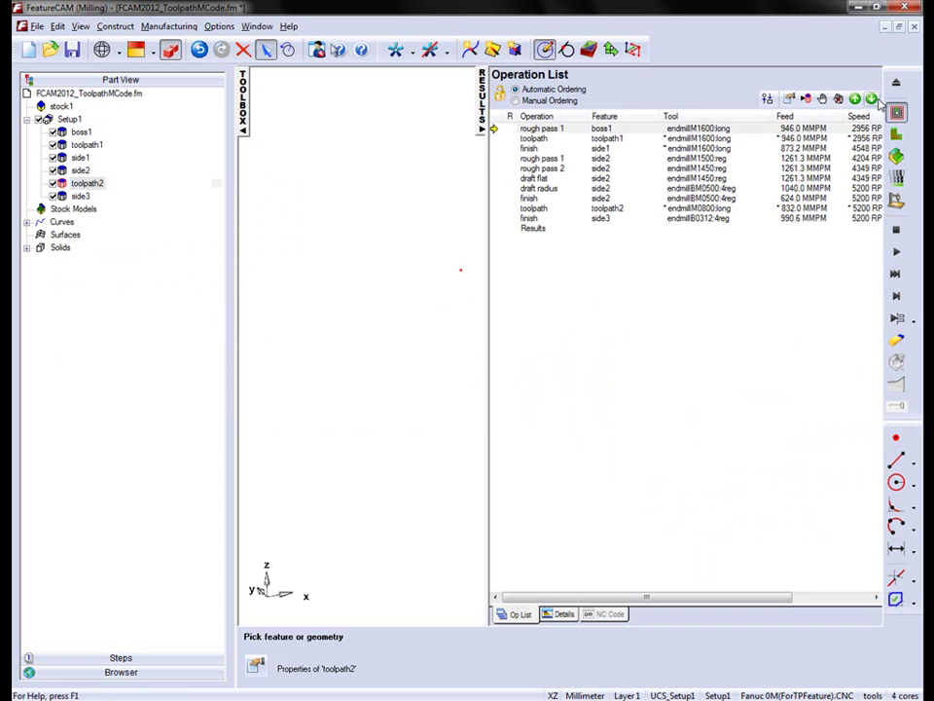
left_click(896, 251)
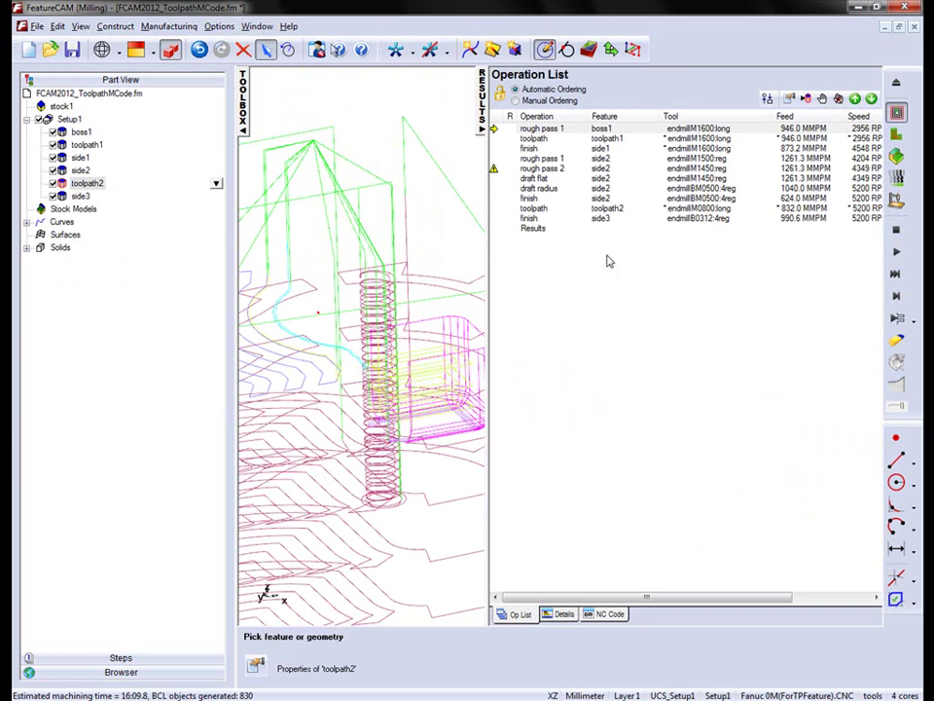
left_click(605, 613)
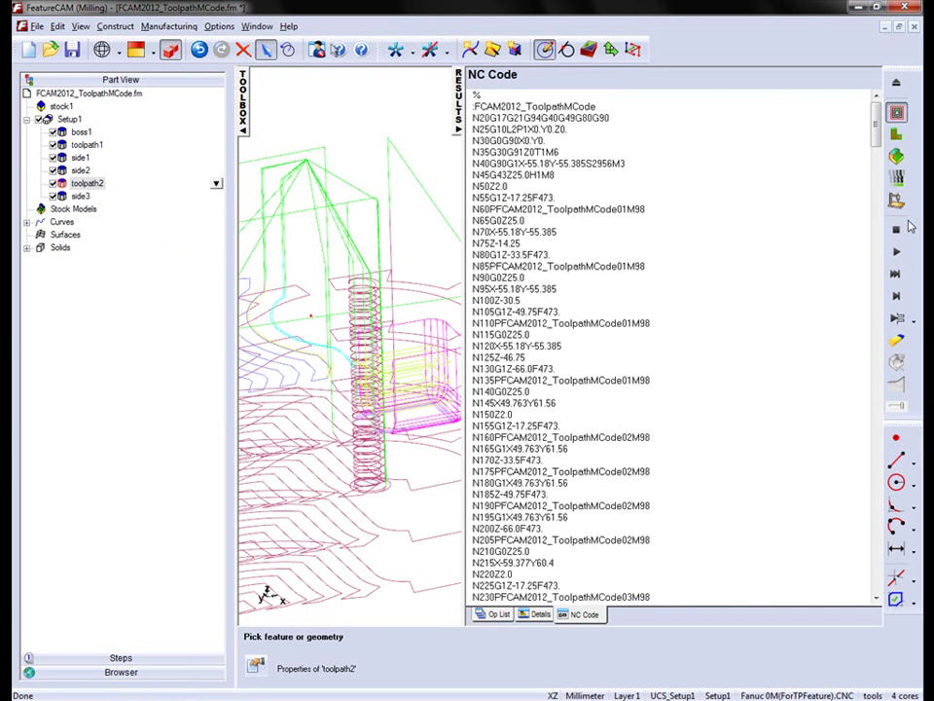
Search the NC code for M00 and select the N1315 M00 (Check the Tool) line.
left_click(753, 250)
key("ctrl+f")
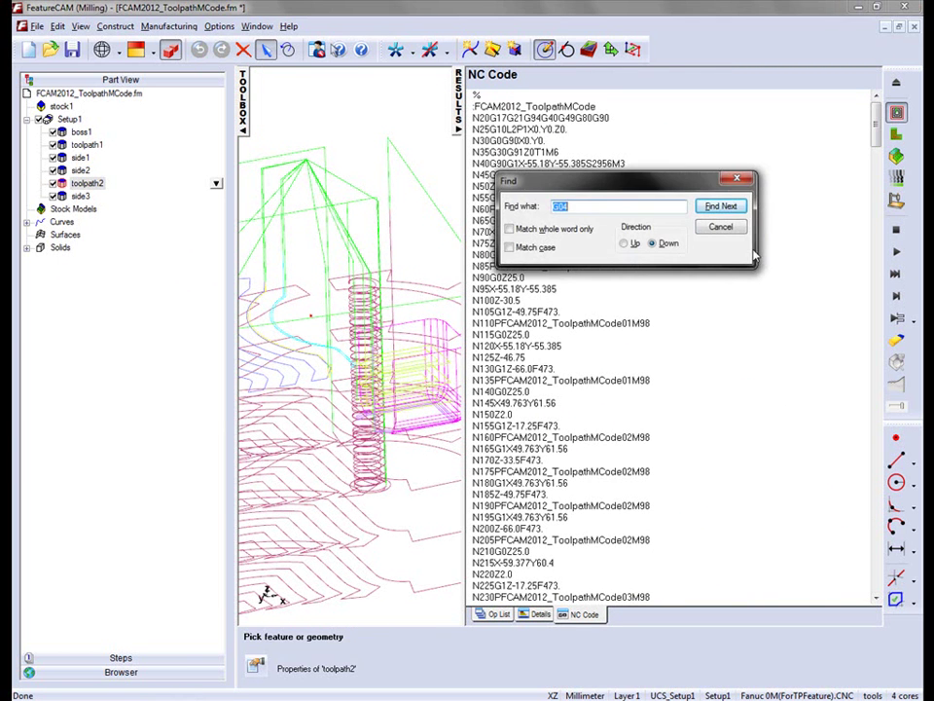
type("M00")
left_click(721, 206)
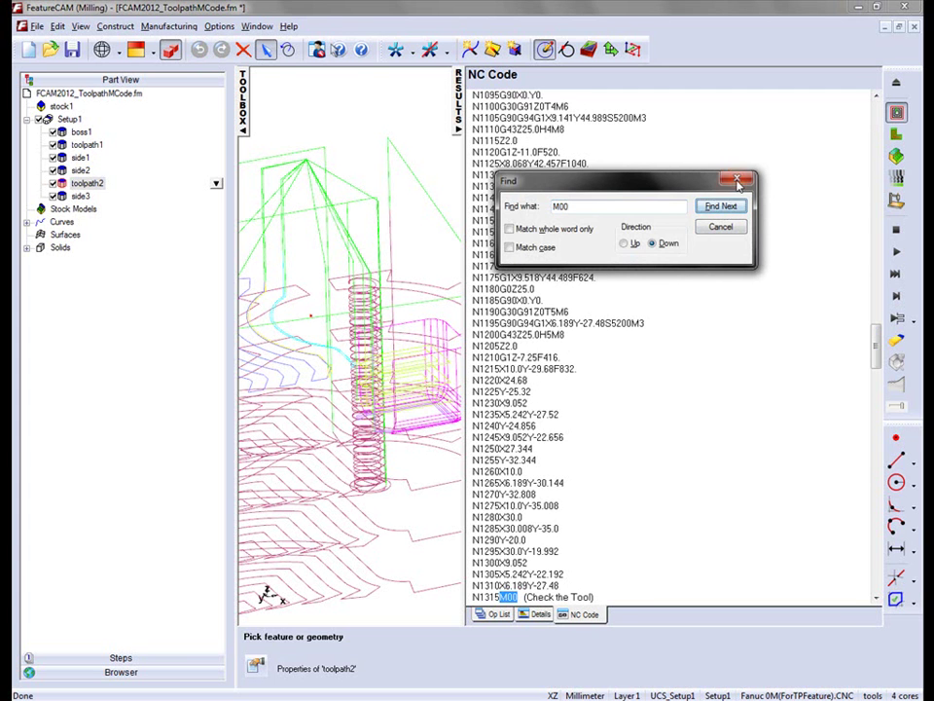
left_click(719, 226)
scroll(652, 292, "down", 7)
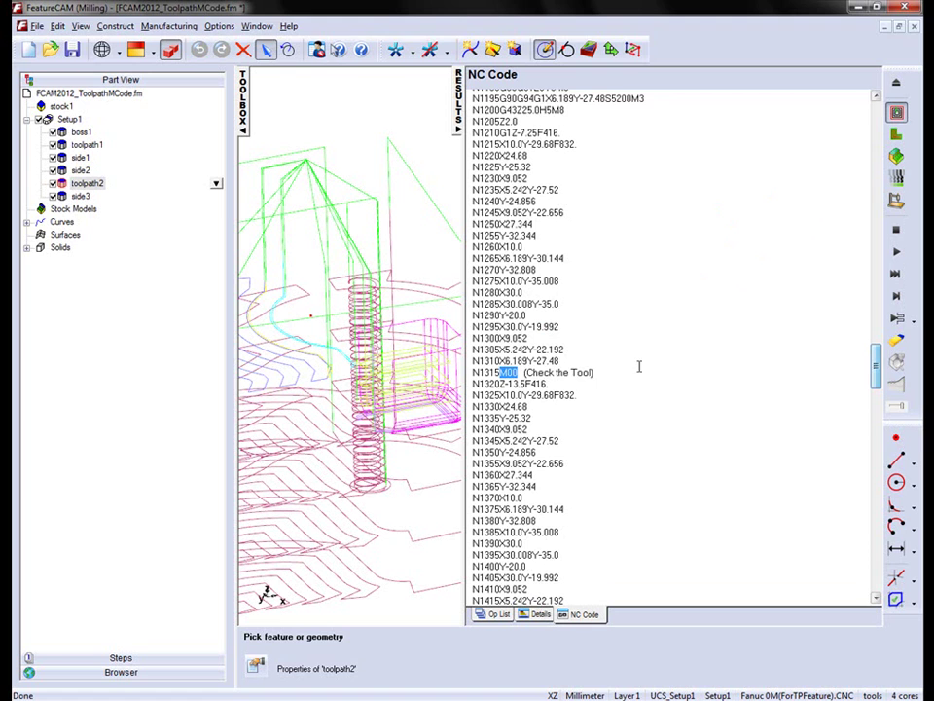
double_click(582, 372)
left_click_drag(587, 368, 497, 372)
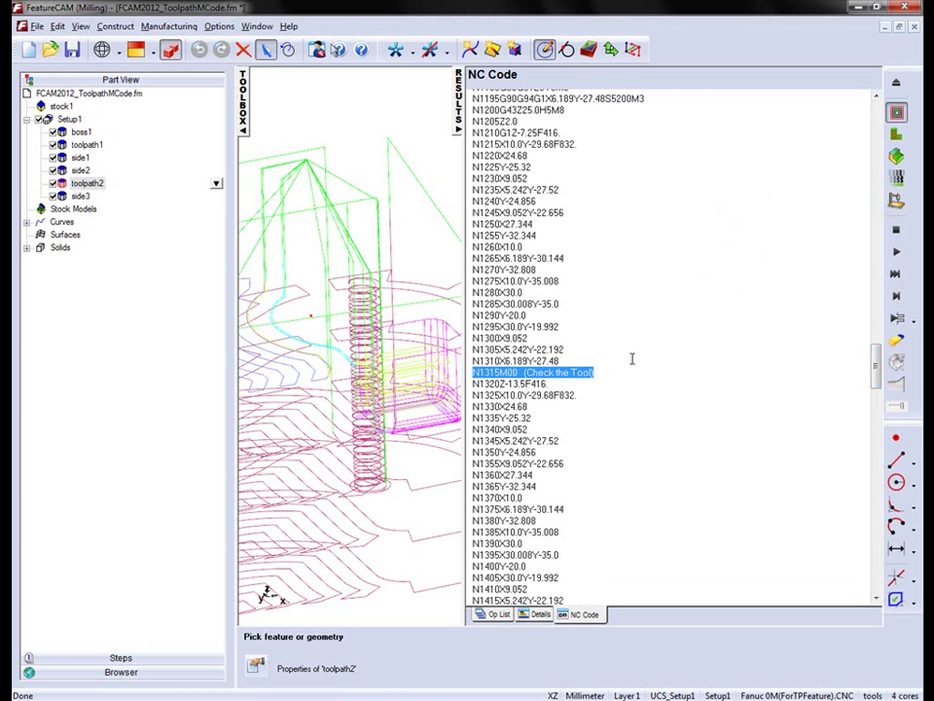